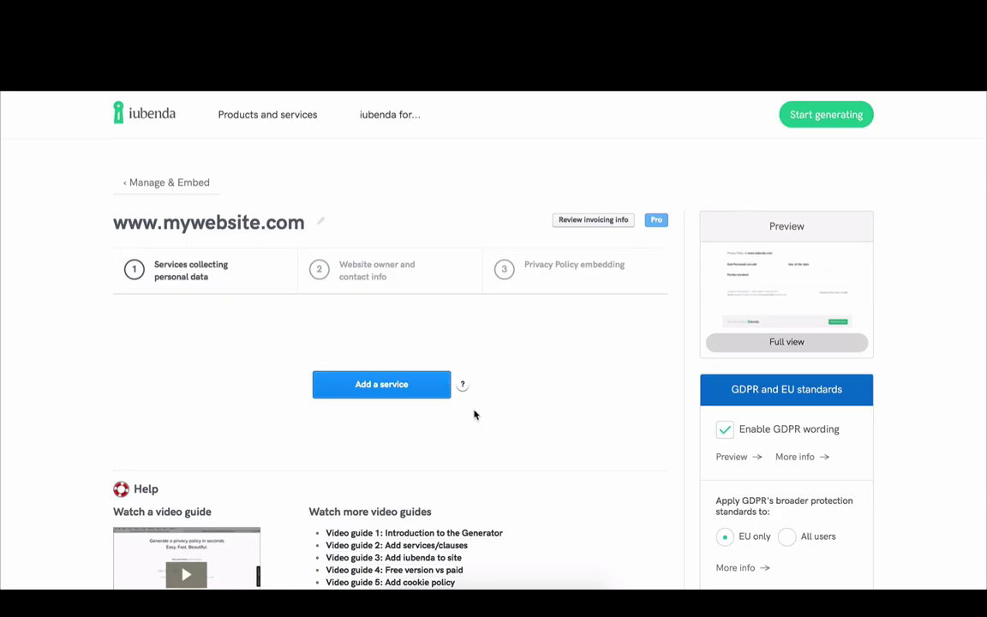
Add the Facebook Like button from the Most frequent services catalogue
click(404, 395)
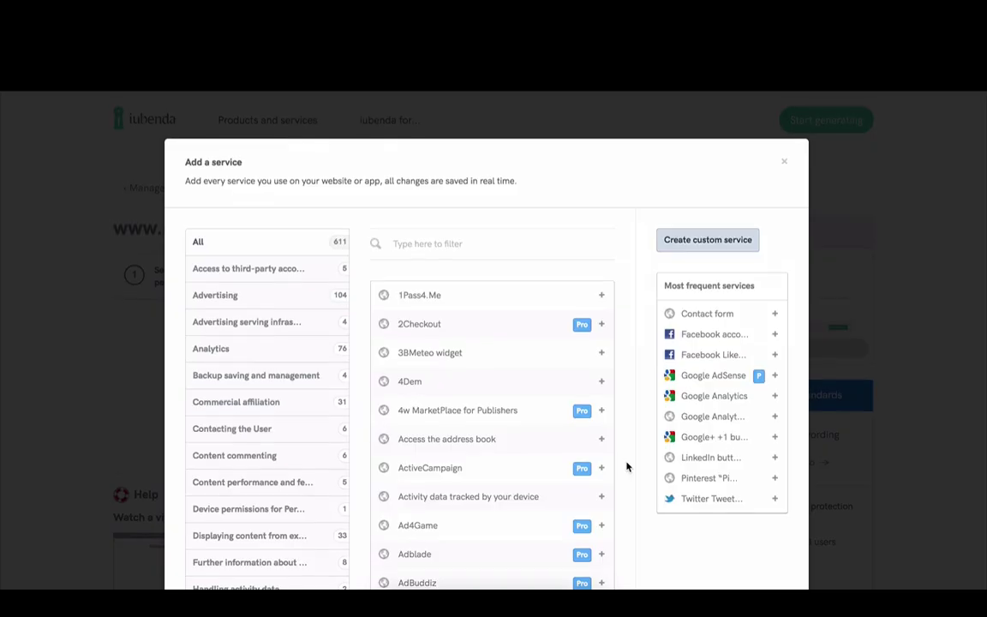
scroll(626, 467, down, 3)
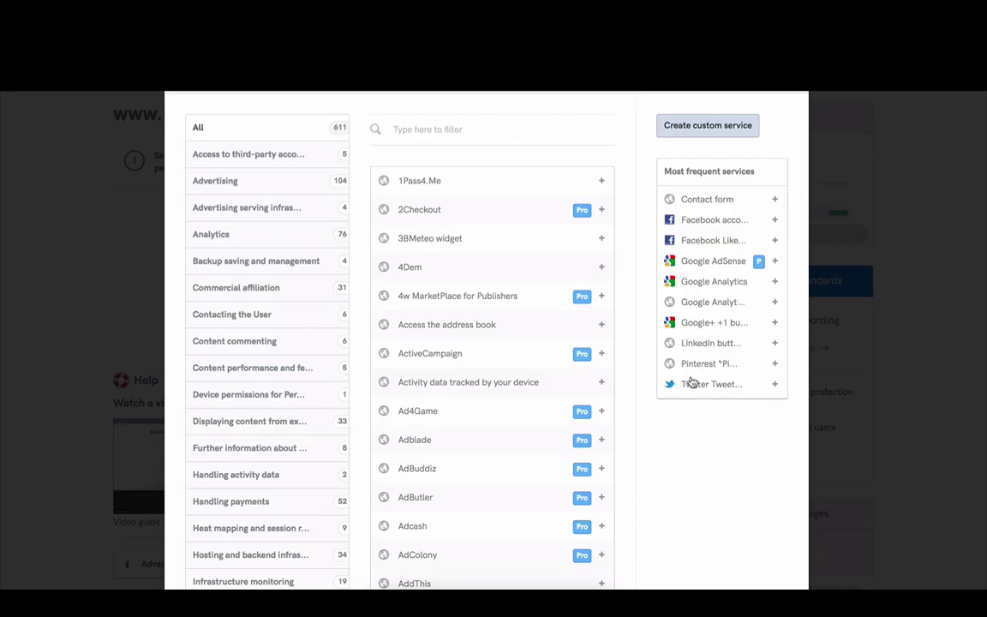
click(775, 242)
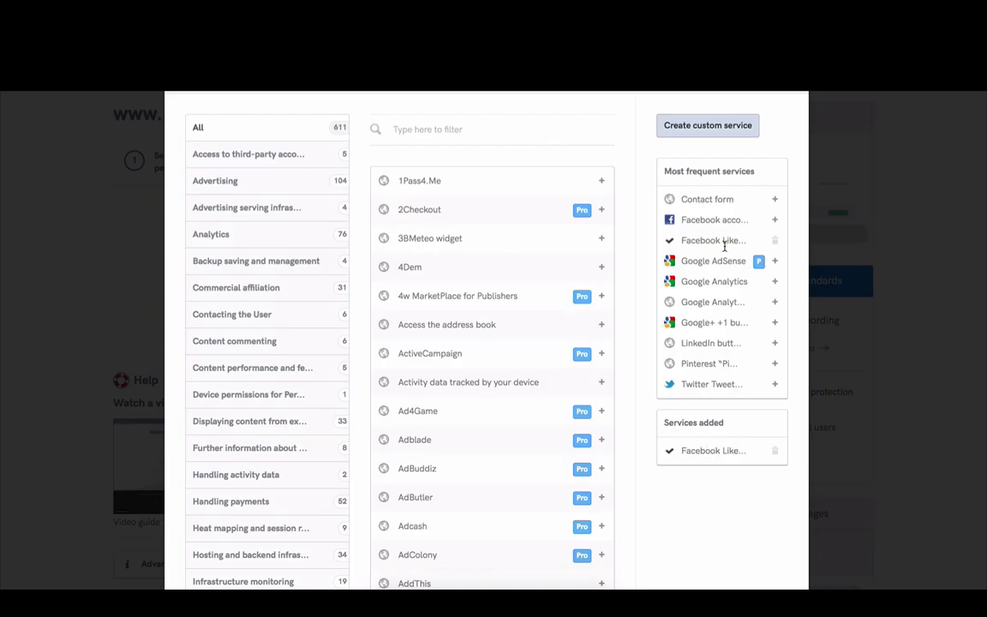
Start adding Facebook account, selecting Contact email and Access Friend Lists as personal data
click(775, 222)
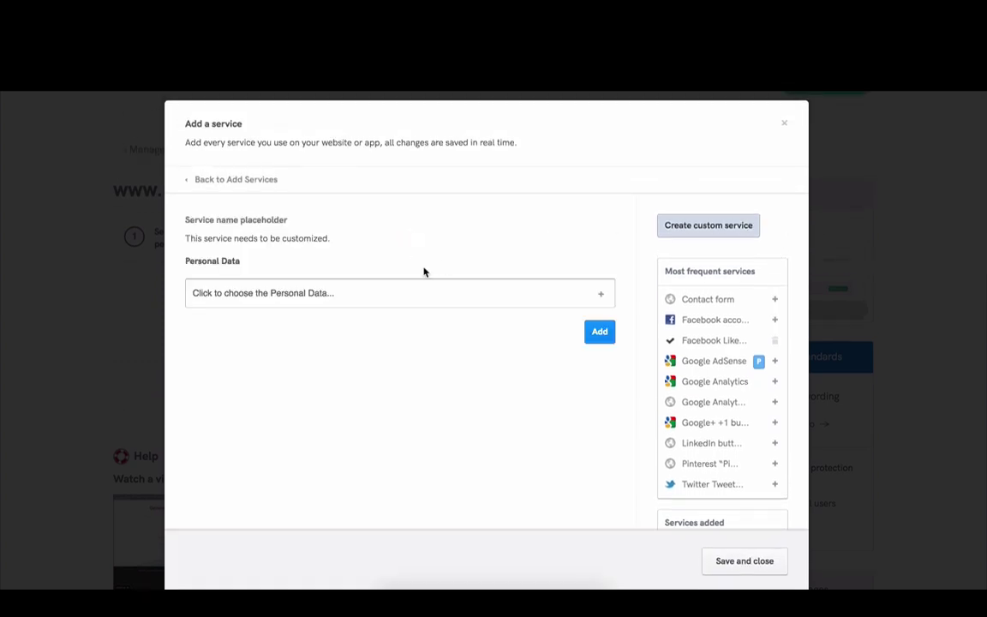
click(379, 292)
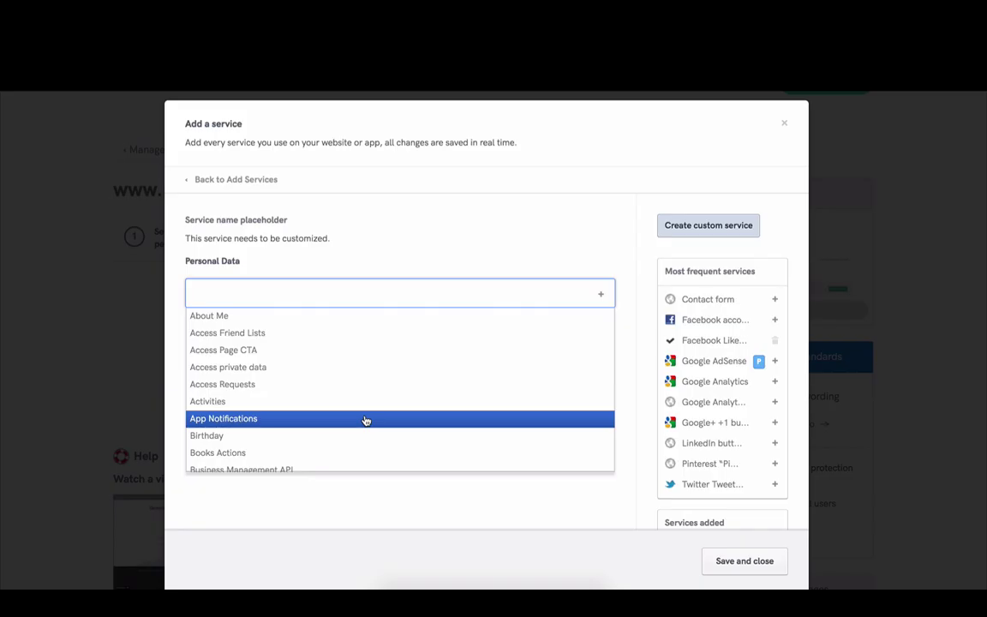
scroll(365, 420, down, 4)
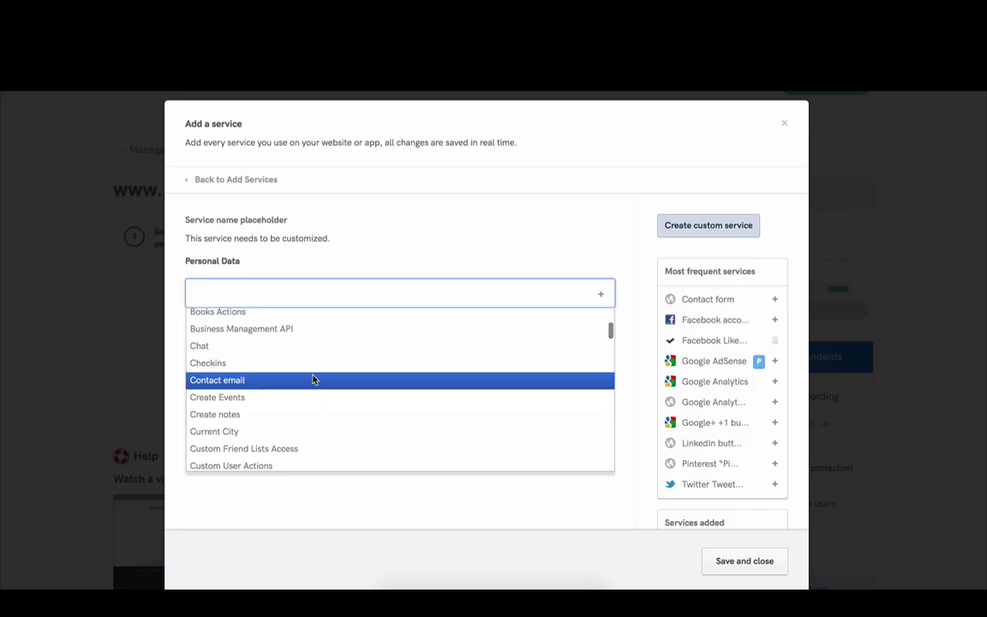
click(316, 381)
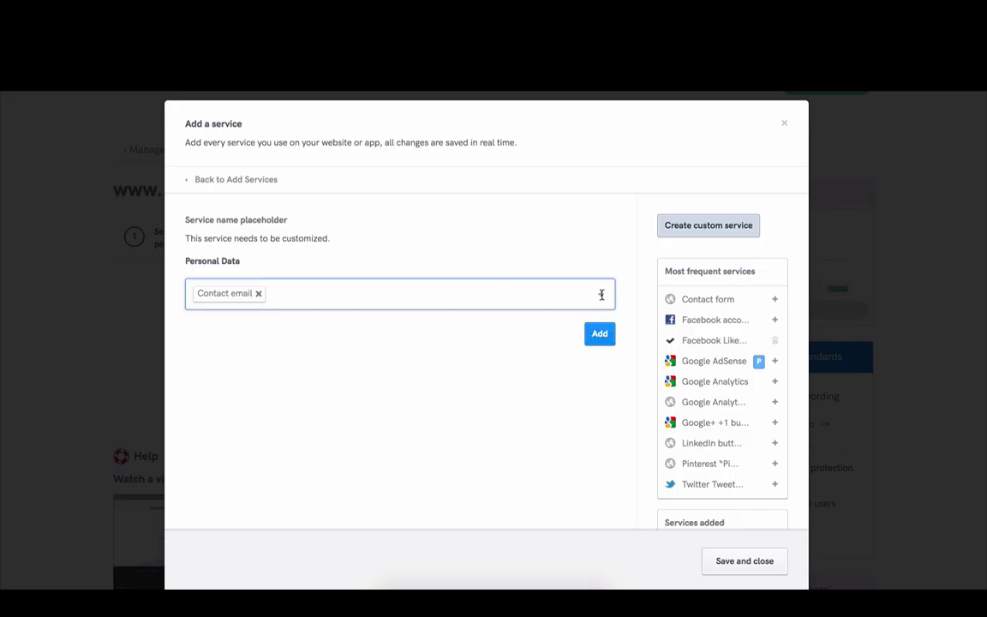
click(601, 294)
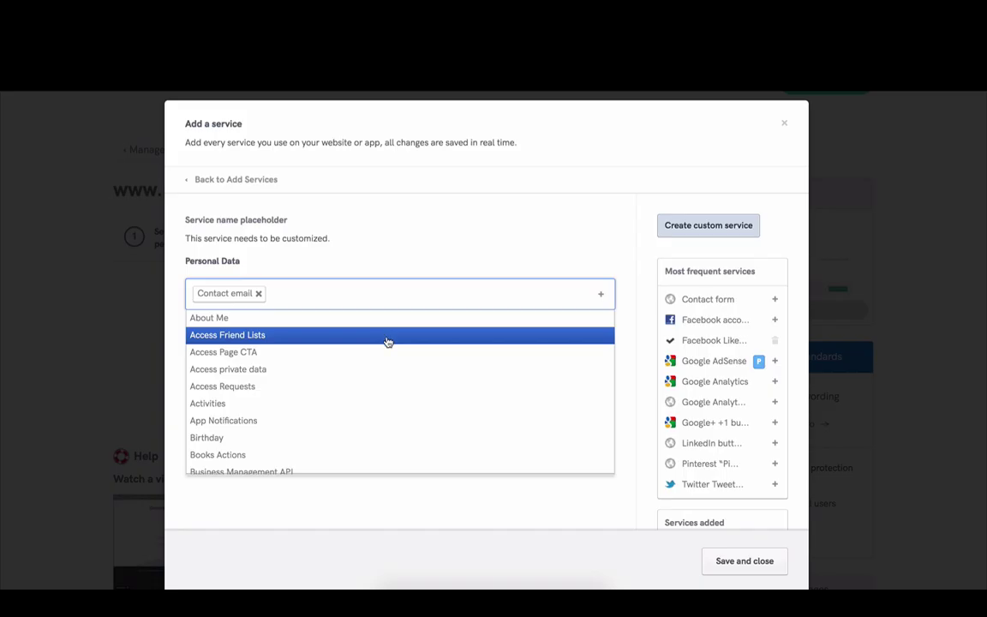
click(386, 340)
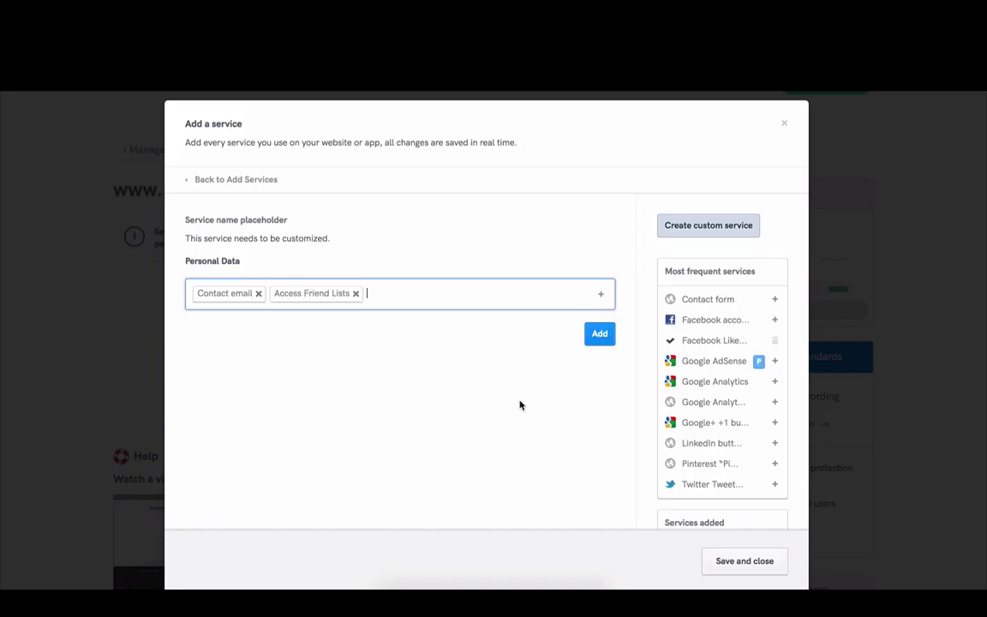
Confirm Facebook account, add Google Analytics via the 'goog' filter, then refilter by 'pin'
click(600, 335)
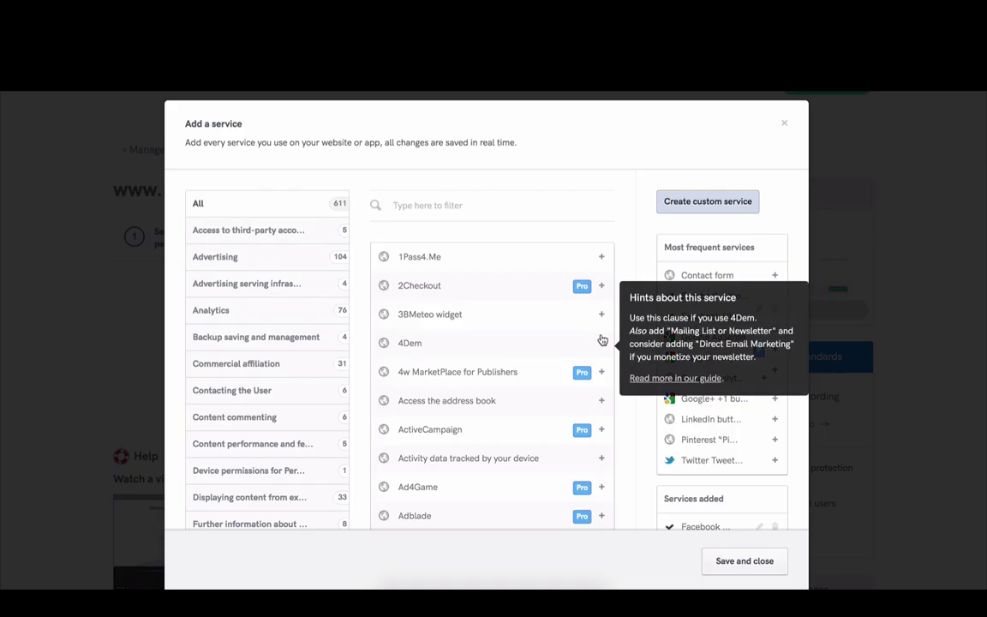
scroll(651, 475, down, 2)
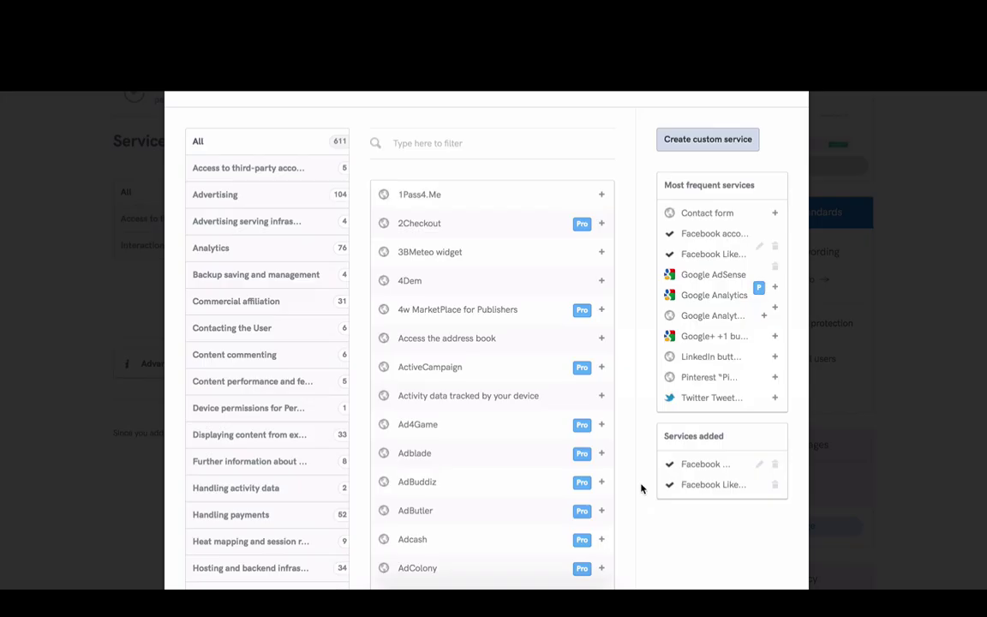
click(296, 259)
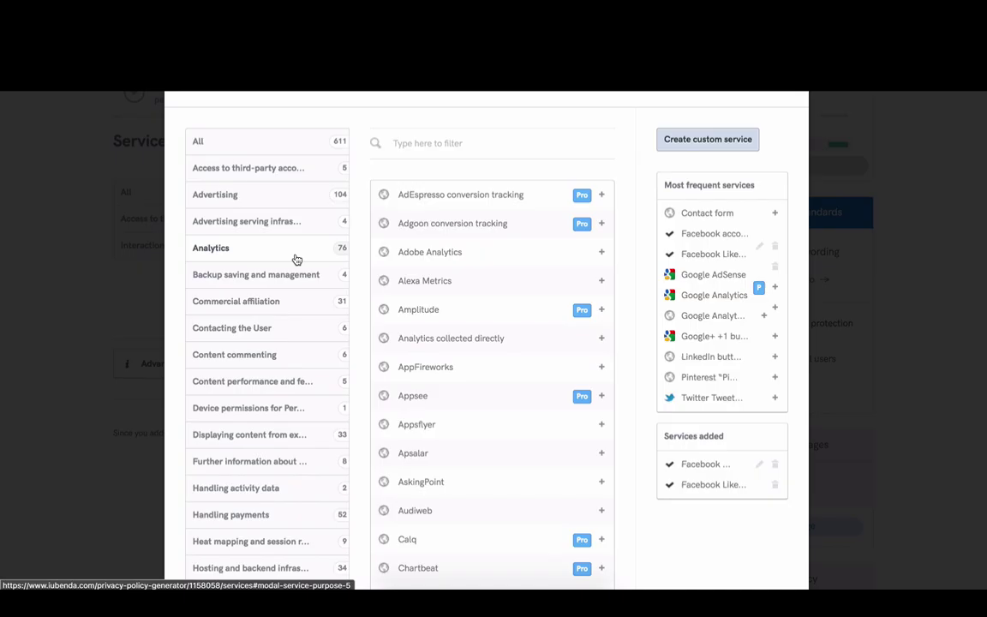
click(439, 147)
text(goog)
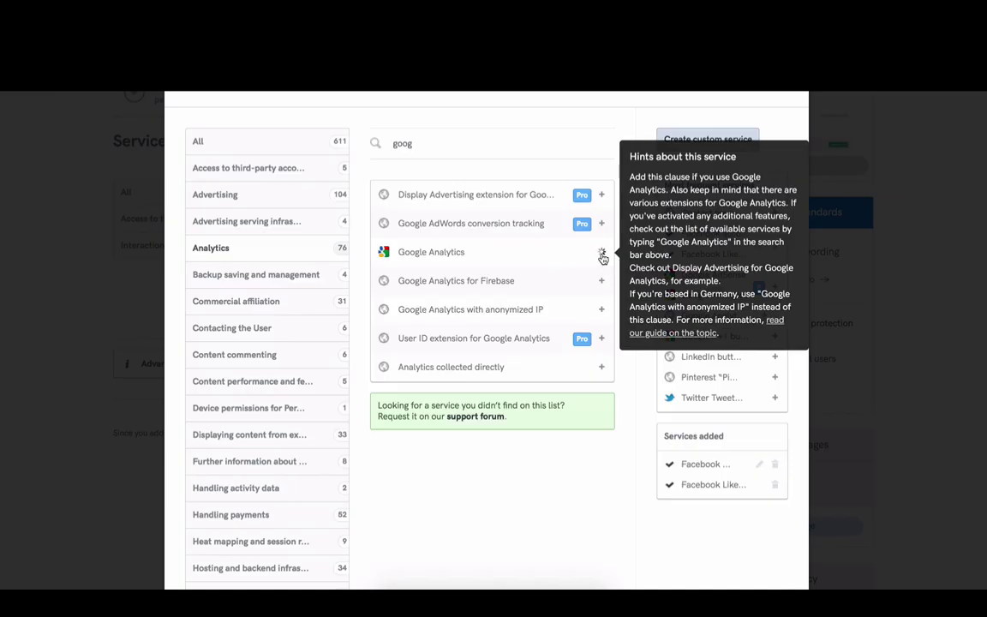
click(603, 255)
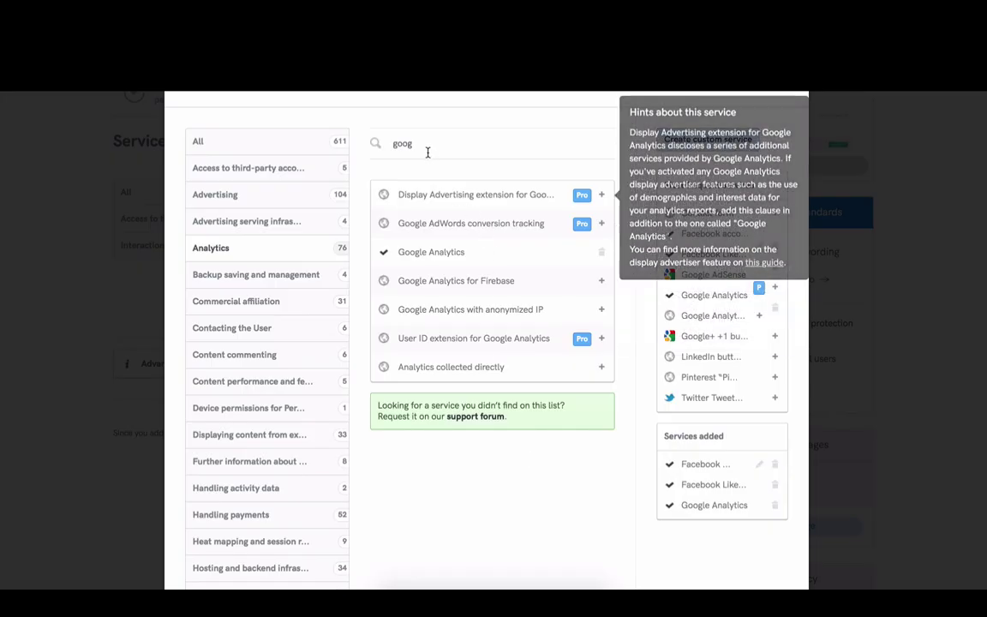
drag(425, 144, 382, 144)
text(pin)
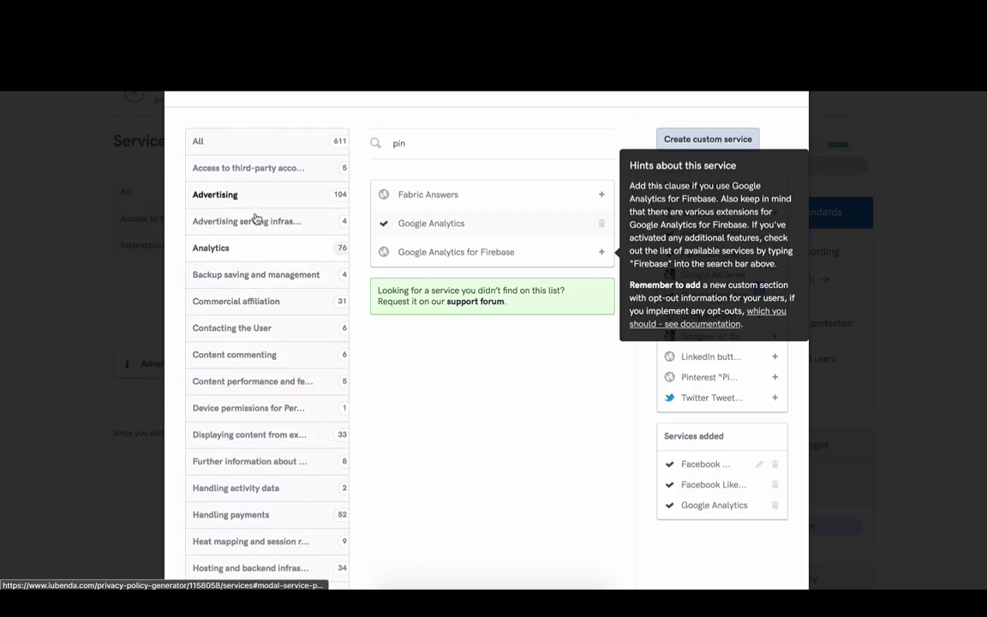
Add the Pinterest 'Pin it' button from All categories and clear the filter
click(239, 146)
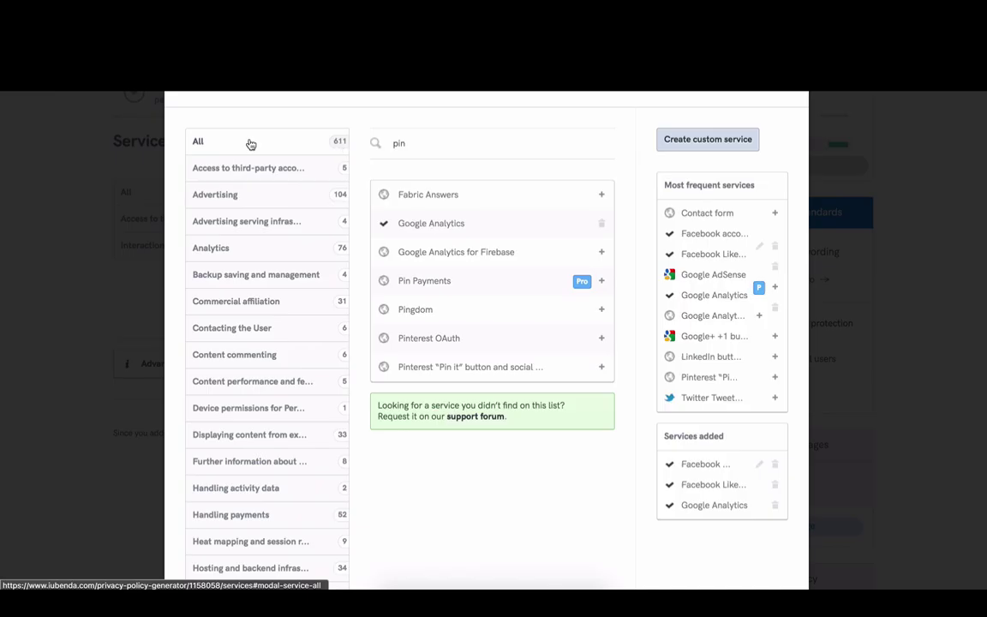
mouse_move(470, 366)
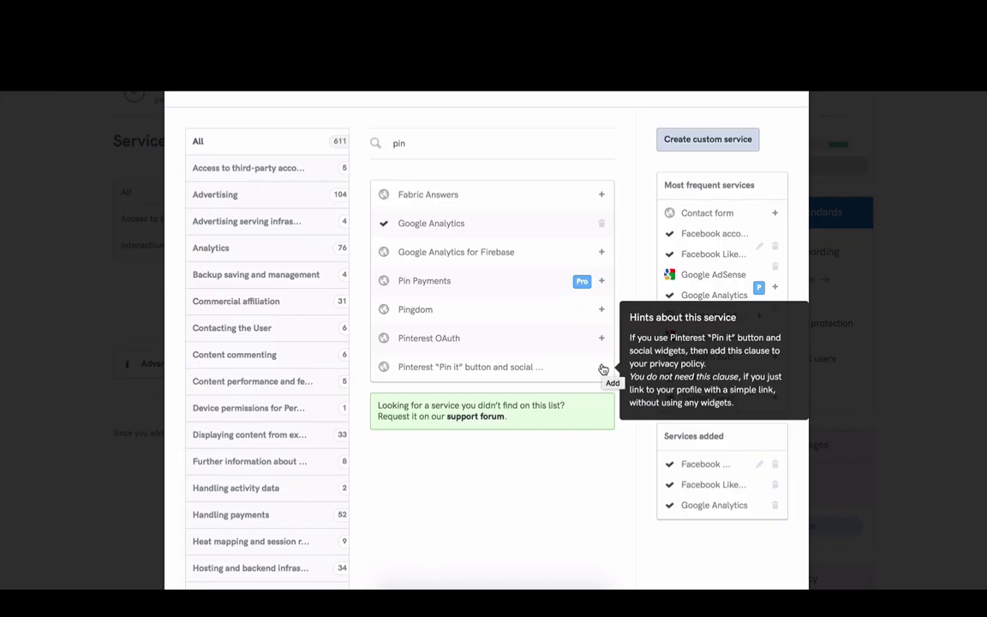
click(601, 367)
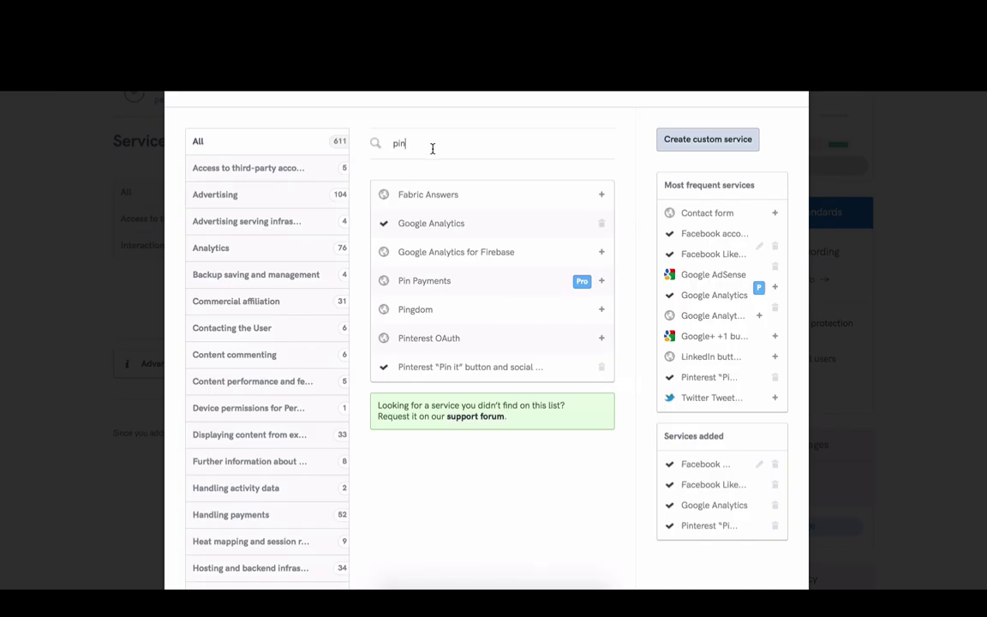
key(BackSpace)
key(BackSpace)
key(BackSpace)
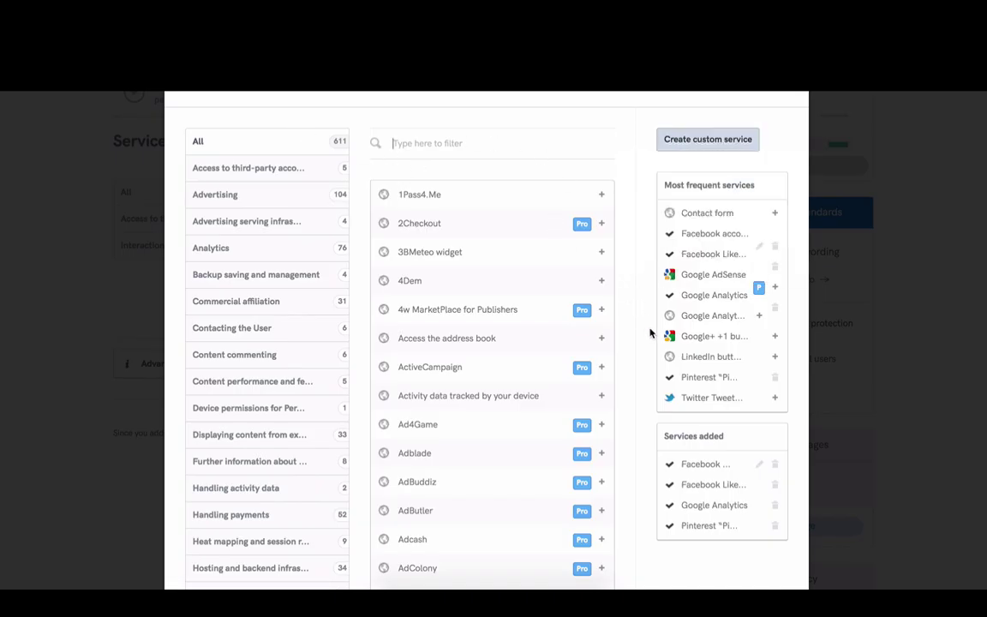
Scroll through the full 611-service catalogue and return to the top
scroll(649, 332, down, 3)
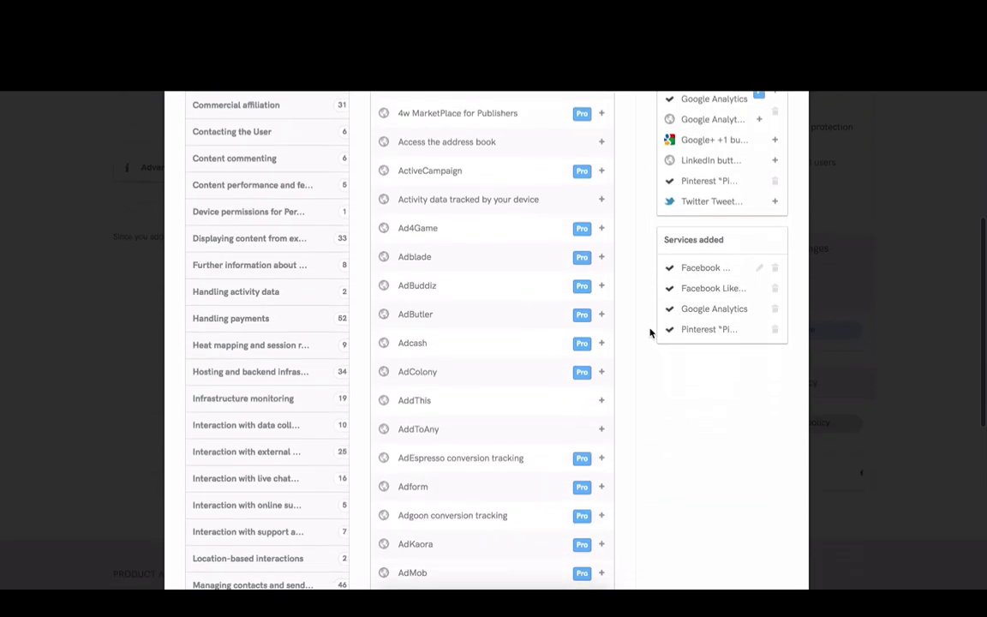
scroll(650, 332, down, 3)
scroll(650, 333, down, 1)
scroll(650, 333, down, 3)
scroll(650, 332, down, 1)
scroll(650, 333, down, 3)
scroll(650, 333, down, 1)
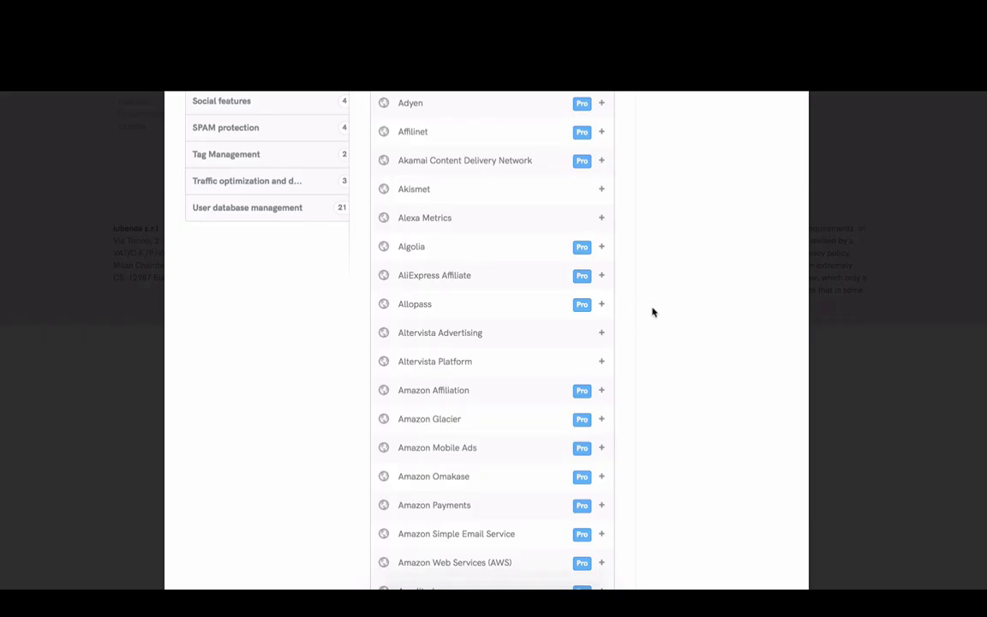
scroll(641, 414, down, 1)
scroll(641, 414, down, 2)
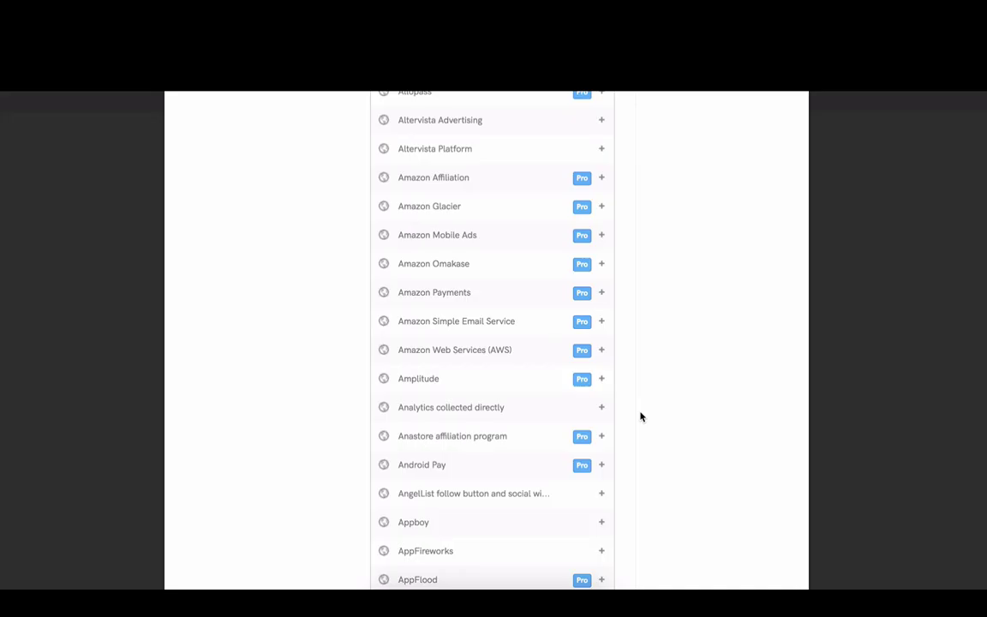
scroll(642, 414, up, 1)
scroll(641, 415, up, 2)
scroll(639, 379, up, 1)
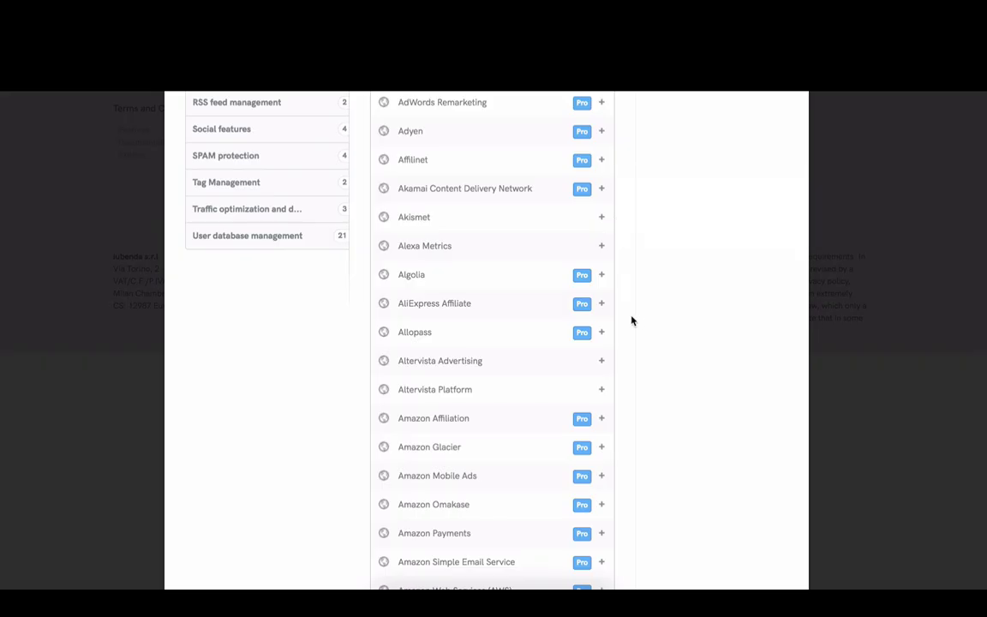
scroll(632, 320, down, 5)
scroll(632, 320, down, 2)
scroll(632, 320, up, 3)
scroll(631, 320, up, 10)
scroll(632, 320, up, 5)
scroll(631, 321, up, 3)
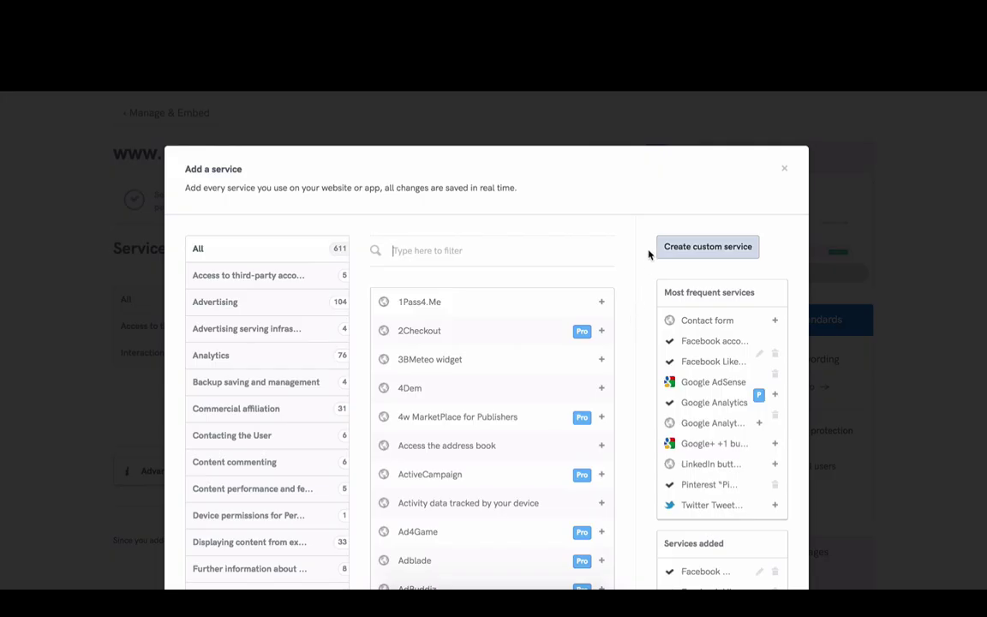
Start a custom service named 'My Service'
click(709, 254)
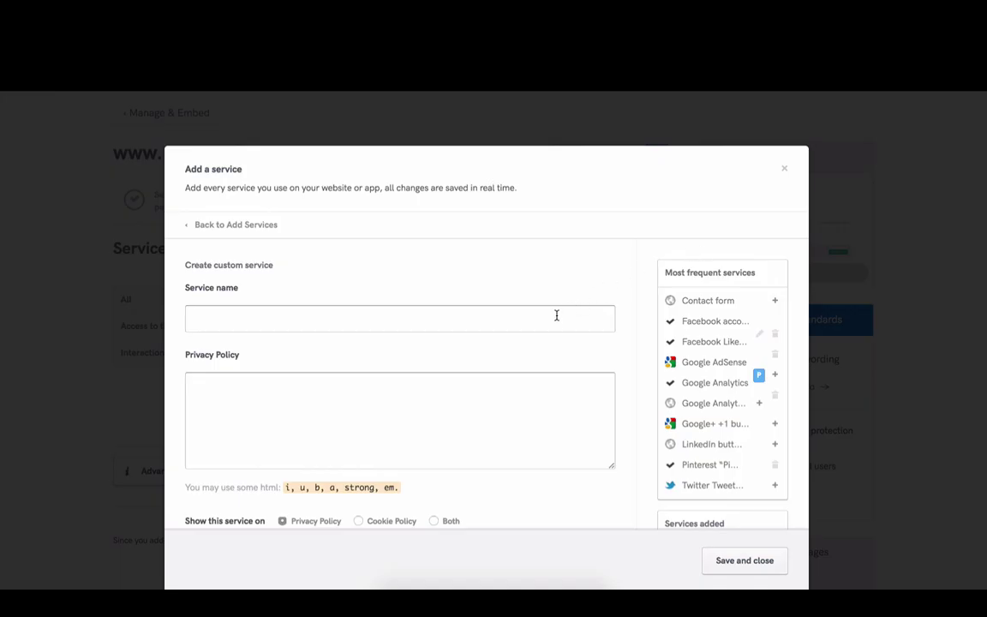
click(556, 315)
text(My Serc)
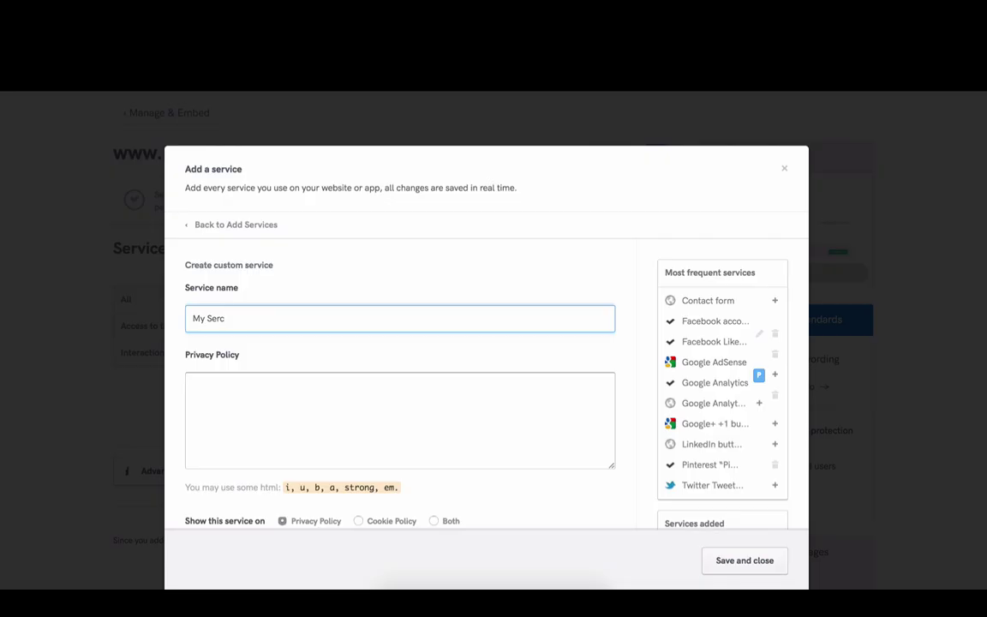
key(BackSpace)
text(vice)
click(458, 426)
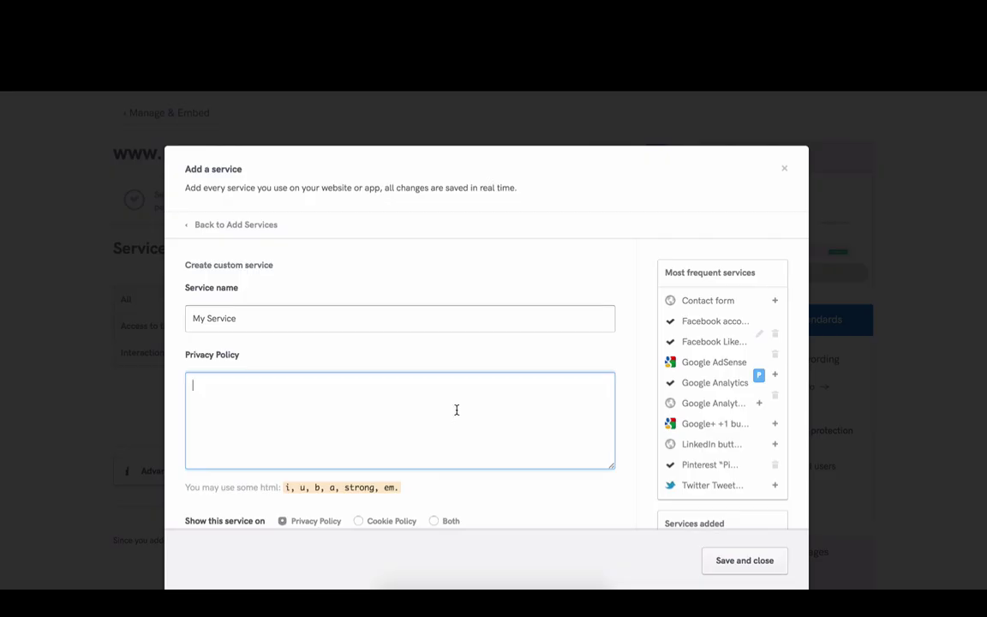
text([my service info])
key(Return)
key(Return)
text(ww)
text(w.)
text(link.com)
scroll(653, 474, down, 3)
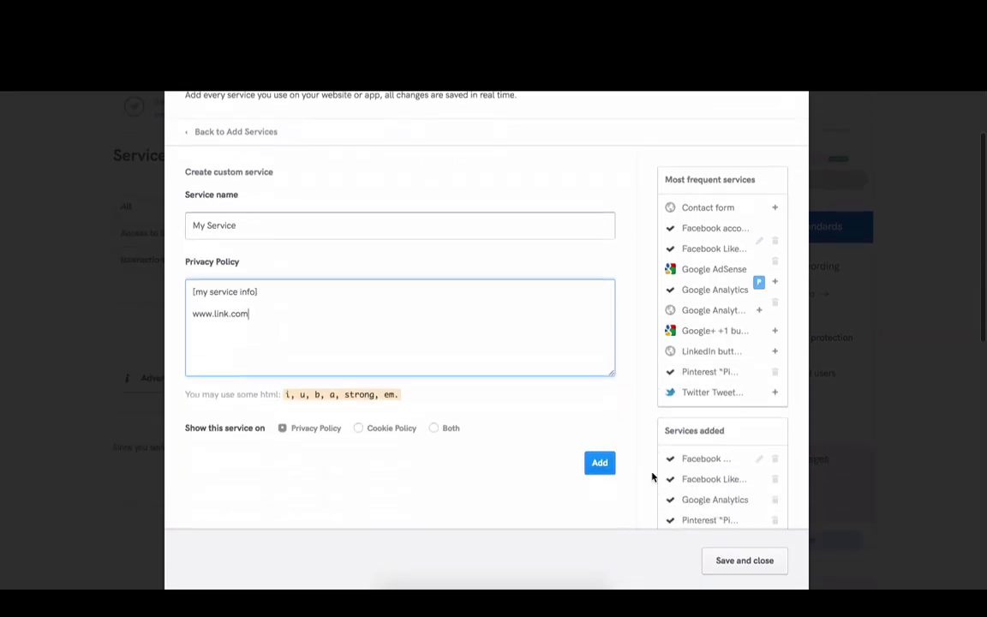
scroll(652, 476, down, 1)
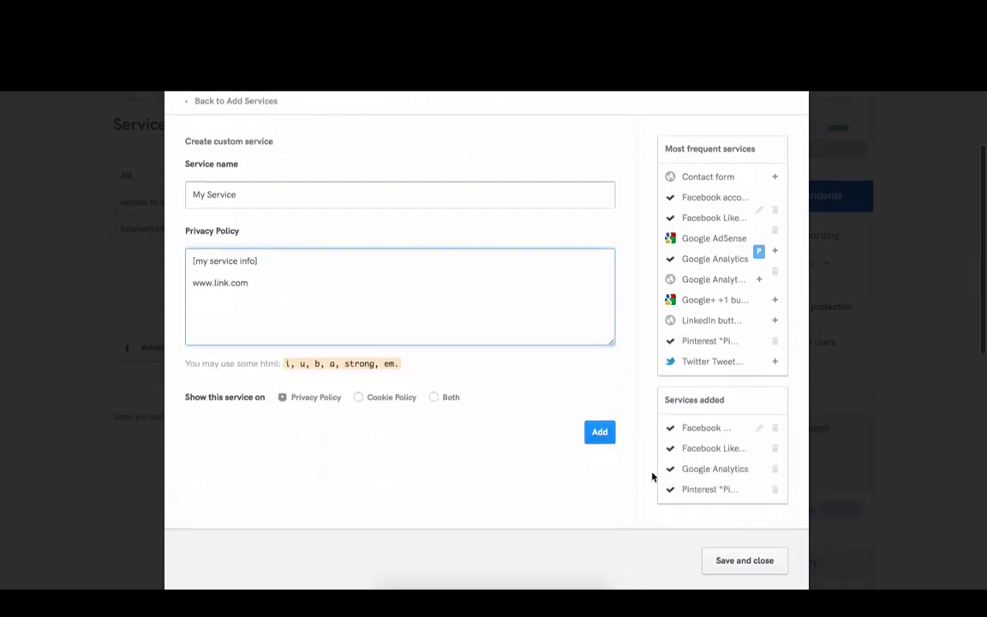
click(604, 438)
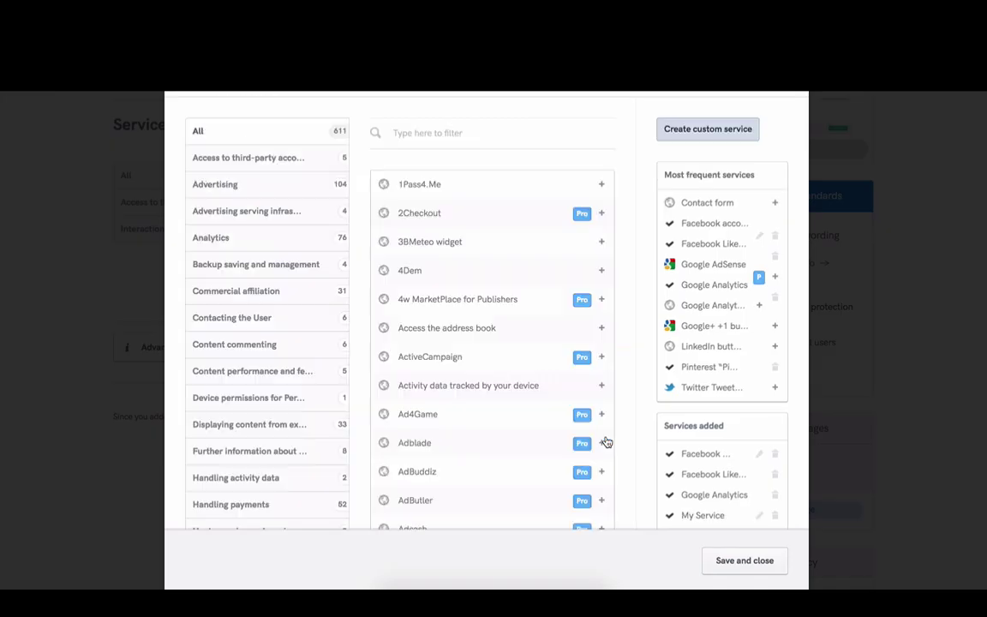
scroll(665, 454, down, 3)
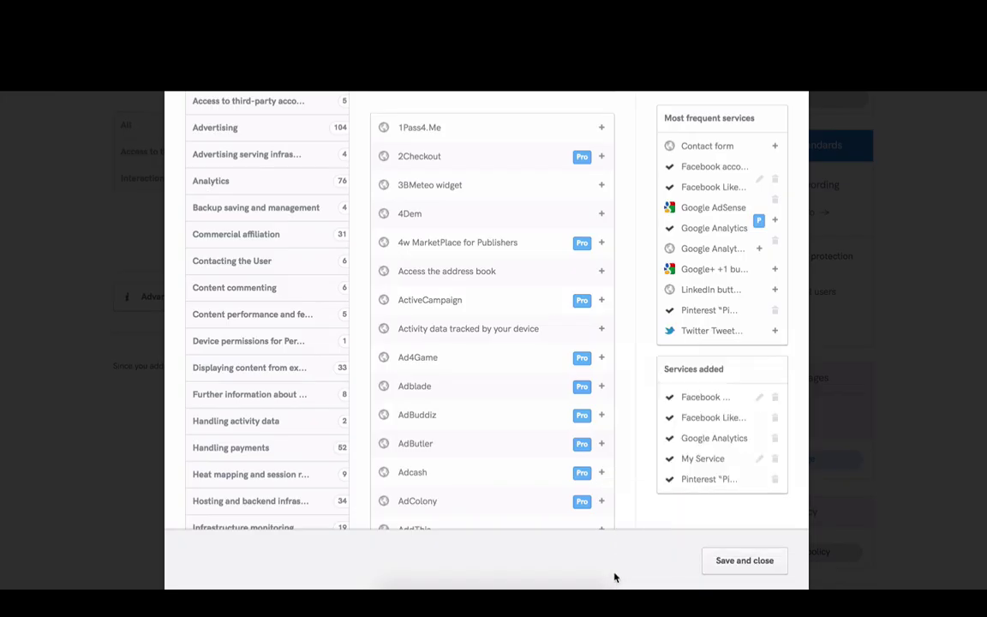
click(747, 566)
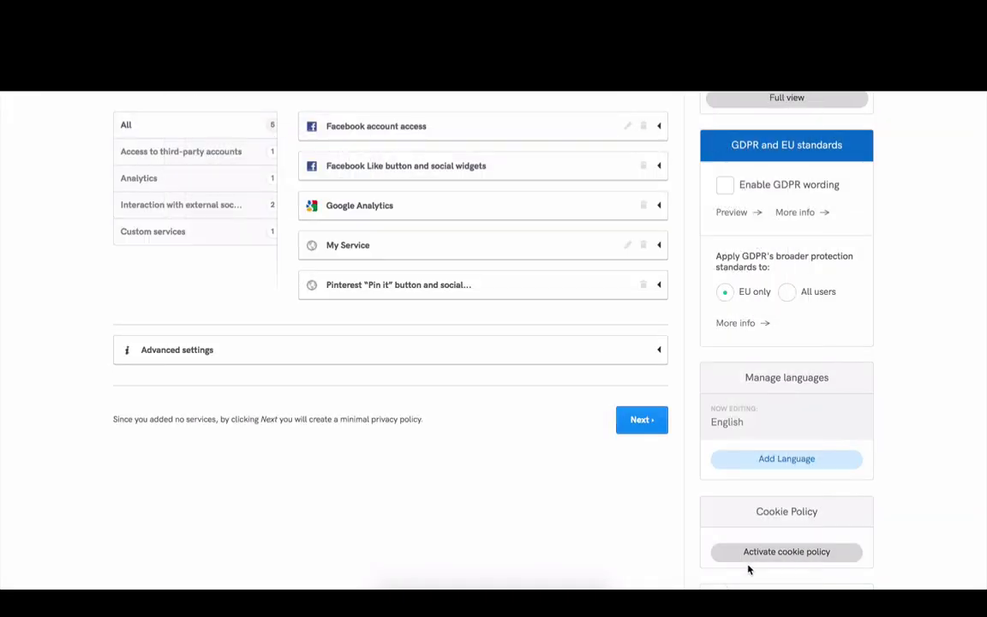
scroll(504, 424, down, 2)
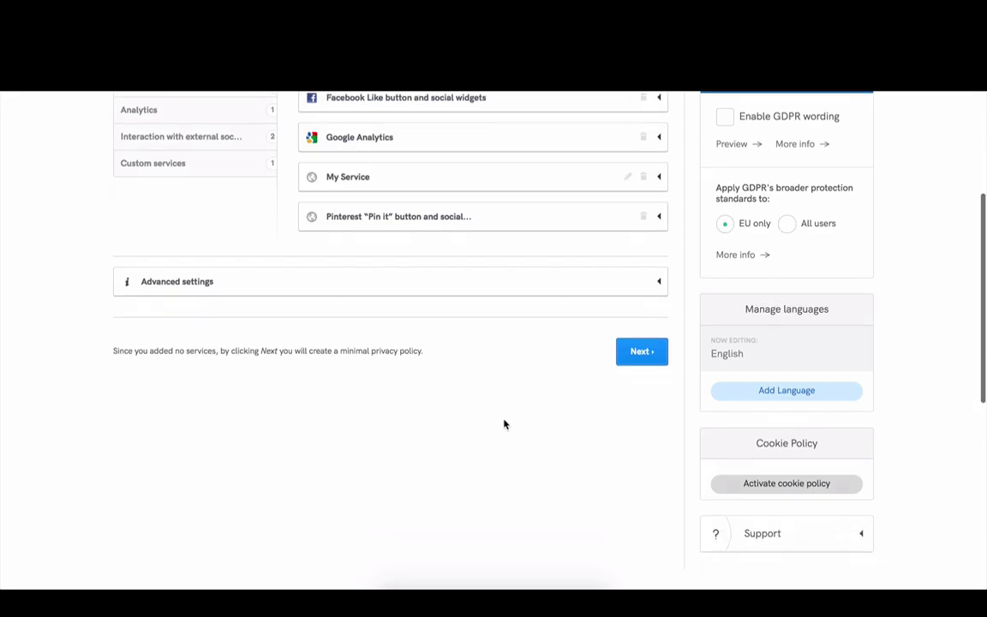
scroll(504, 424, up, 4)
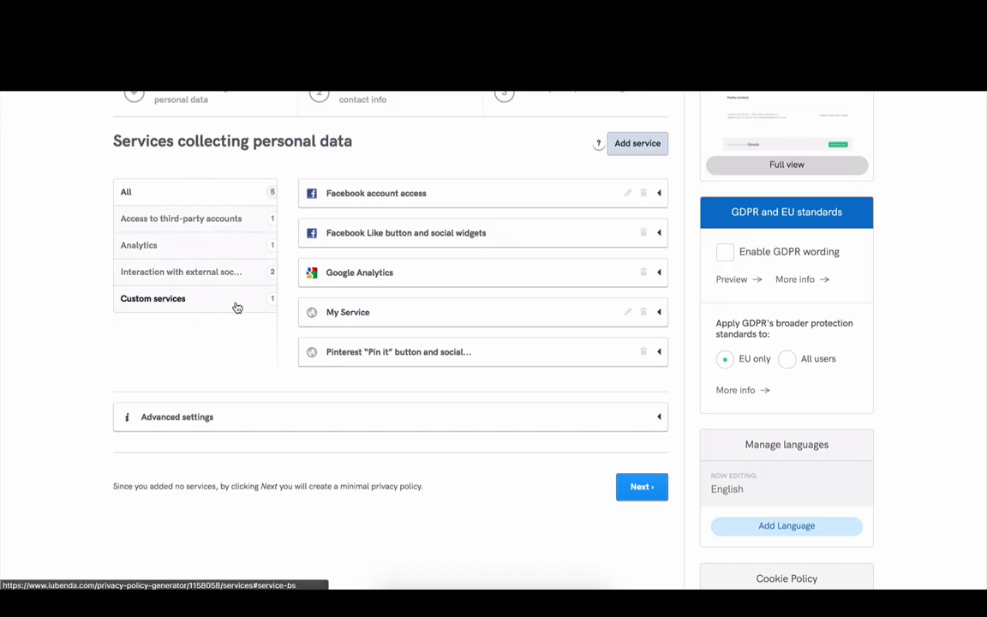
mouse_move(483, 138)
scroll(661, 288, up, 4)
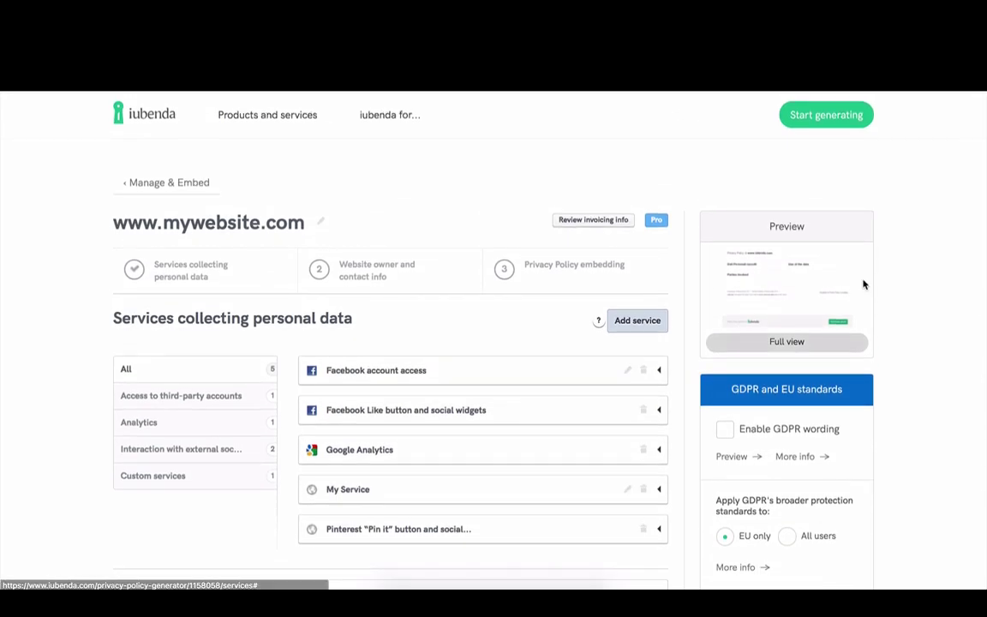
Open the simplified privacy policy preview and scroll through the listed services
click(789, 258)
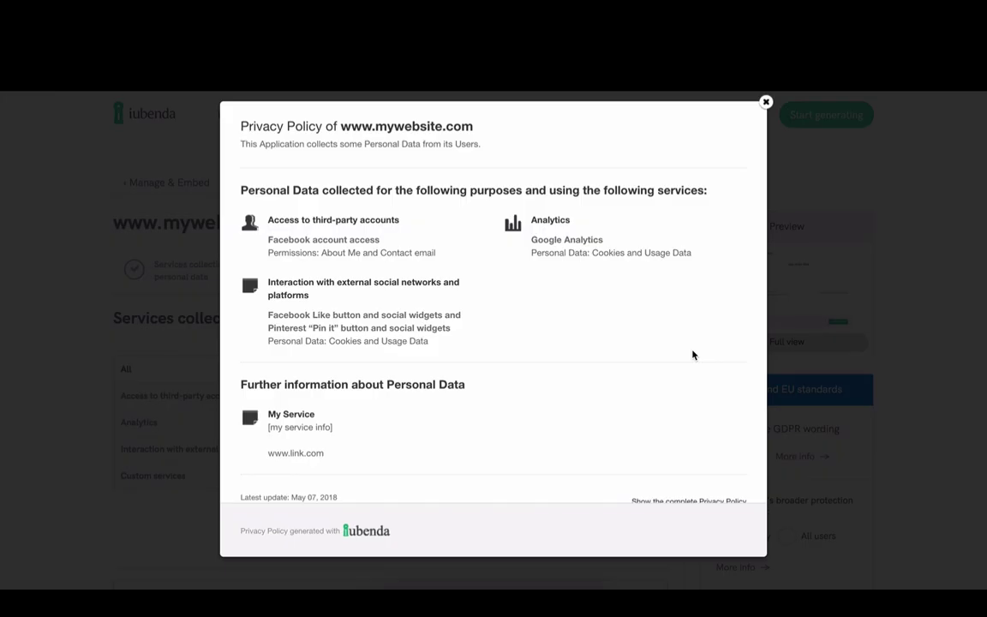
scroll(664, 375, down, 1)
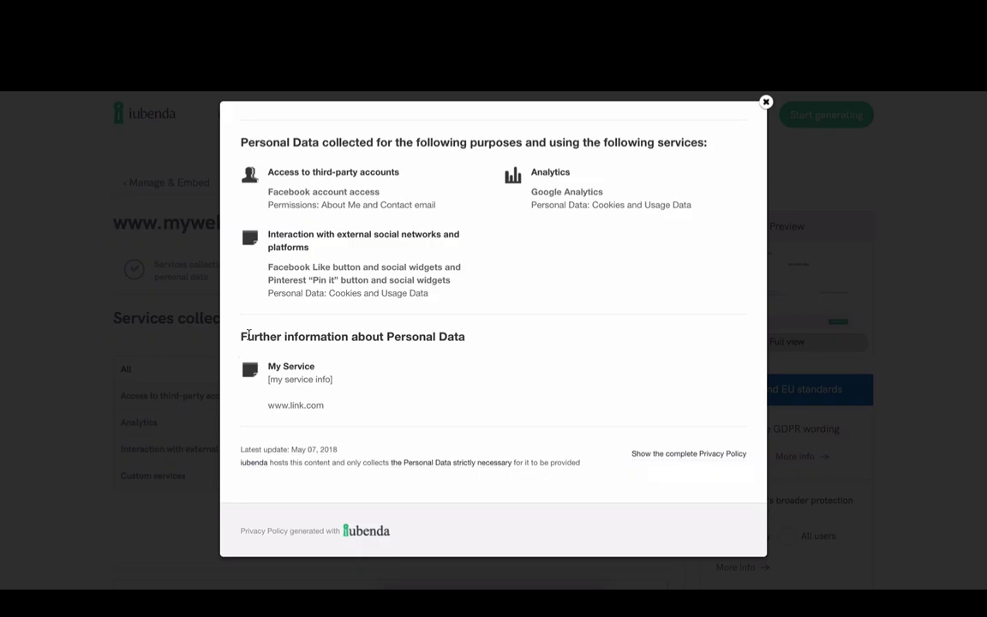
drag(286, 338, 271, 338)
key(ctrl+super+d)
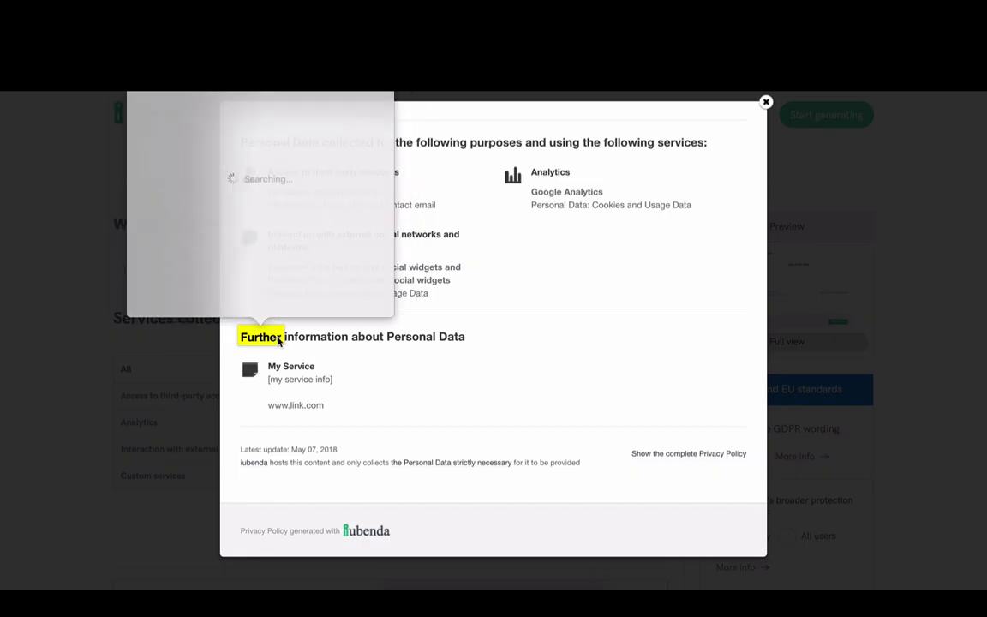
click(320, 343)
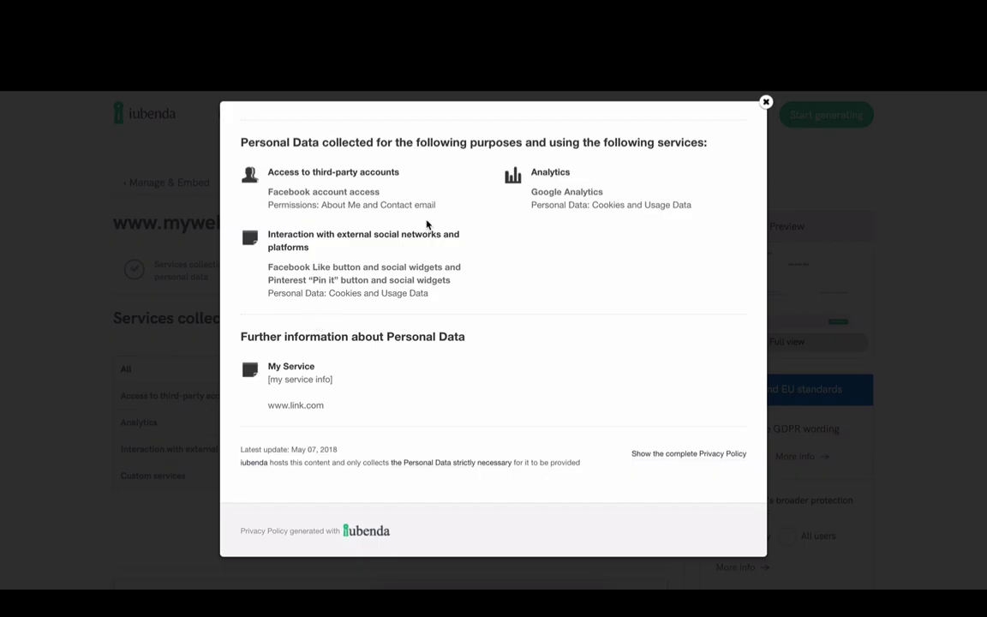
Switch to the complete privacy policy and scroll through its sections
click(706, 456)
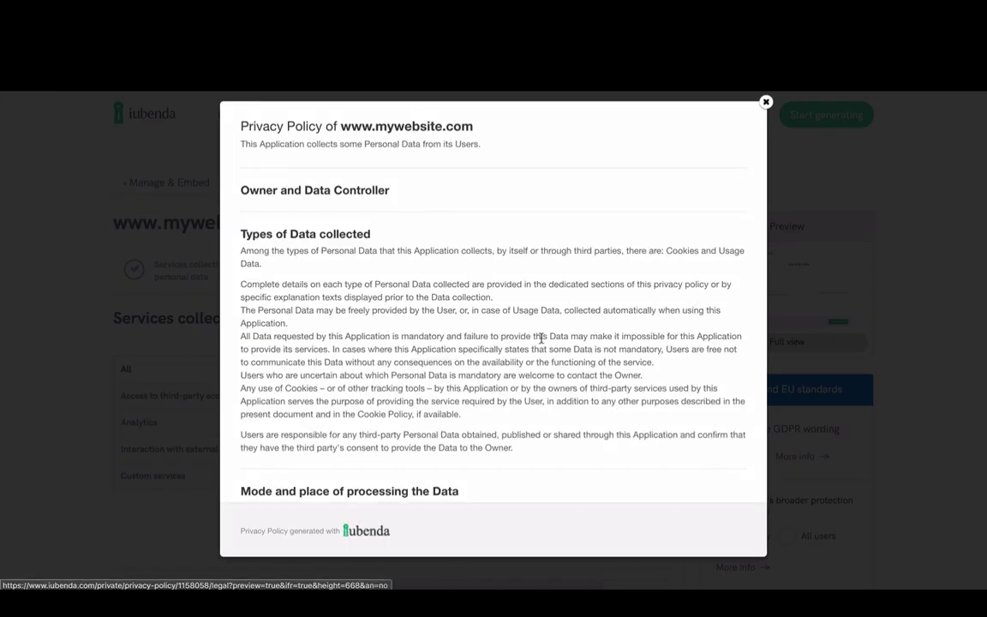
scroll(572, 359, down, 5)
scroll(573, 364, down, 3)
scroll(572, 367, down, 2)
scroll(573, 367, down, 5)
scroll(572, 366, up, 5)
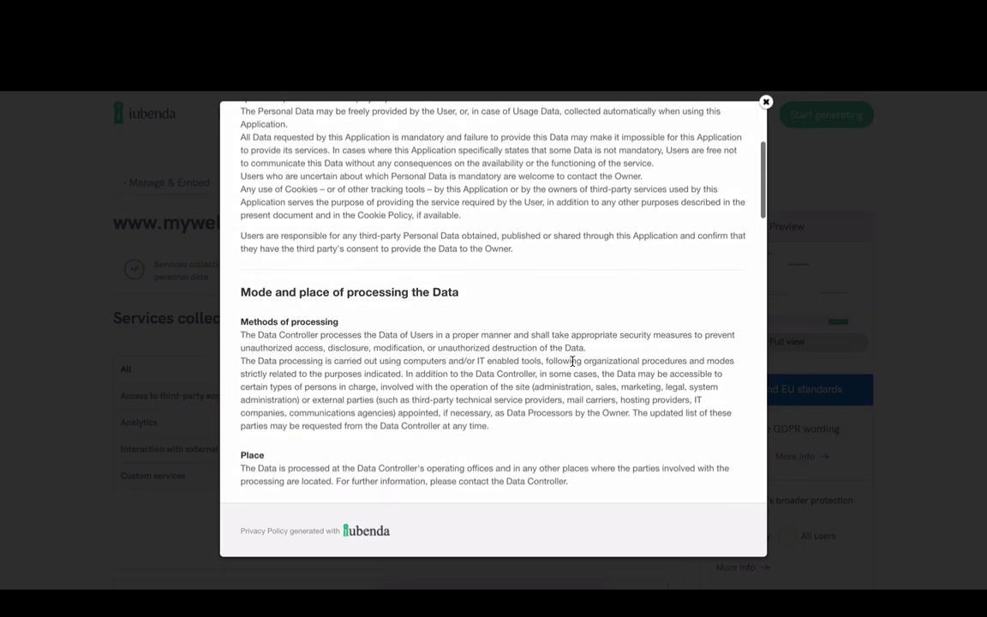
scroll(573, 364, up, 4)
scroll(572, 362, down, 5)
scroll(573, 365, down, 3)
scroll(573, 366, down, 1)
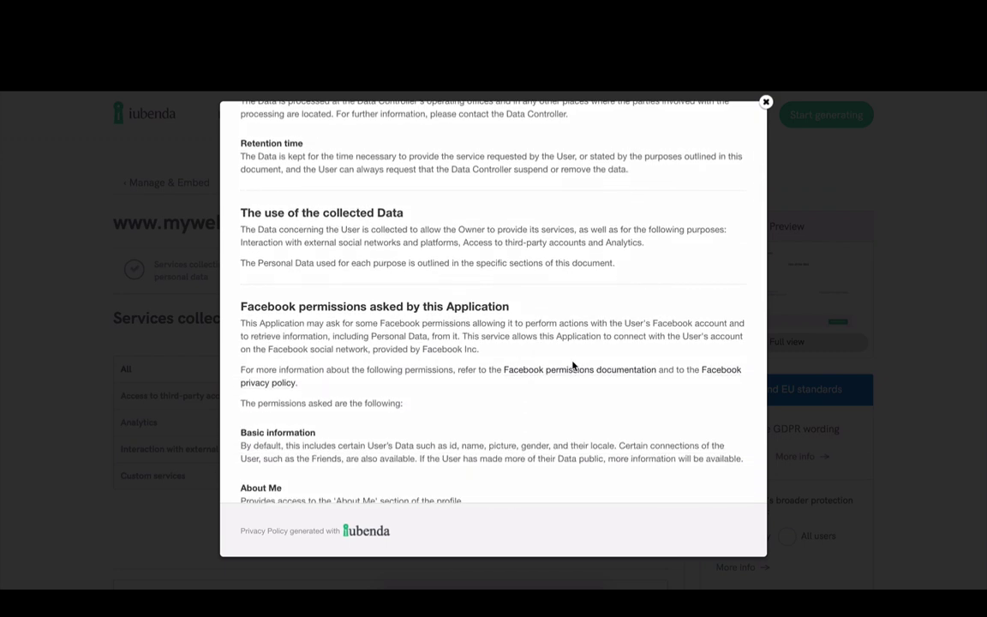
scroll(572, 366, down, 4)
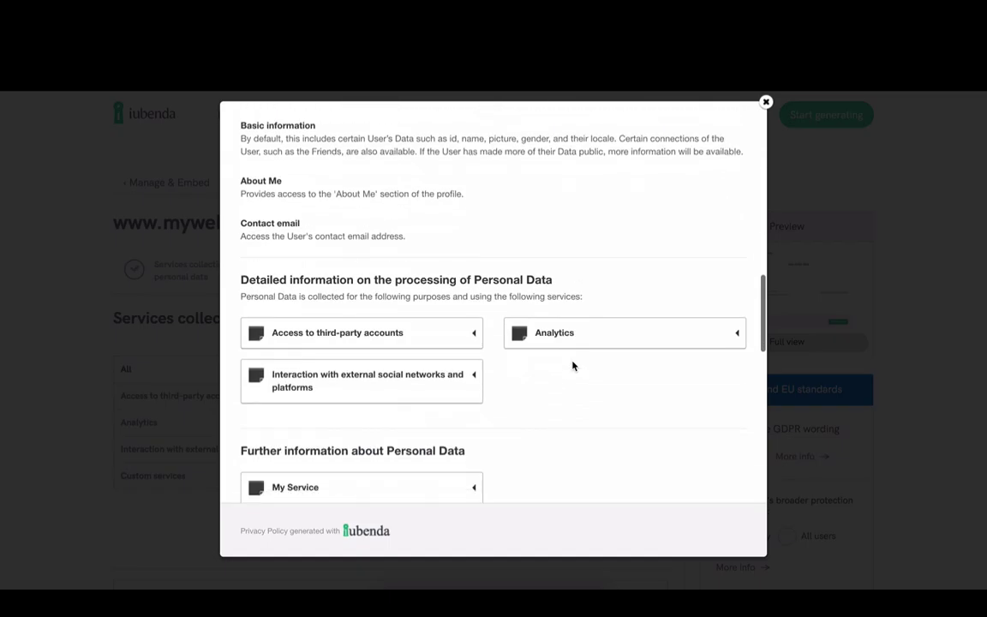
scroll(572, 364, down, 1)
scroll(573, 365, up, 1)
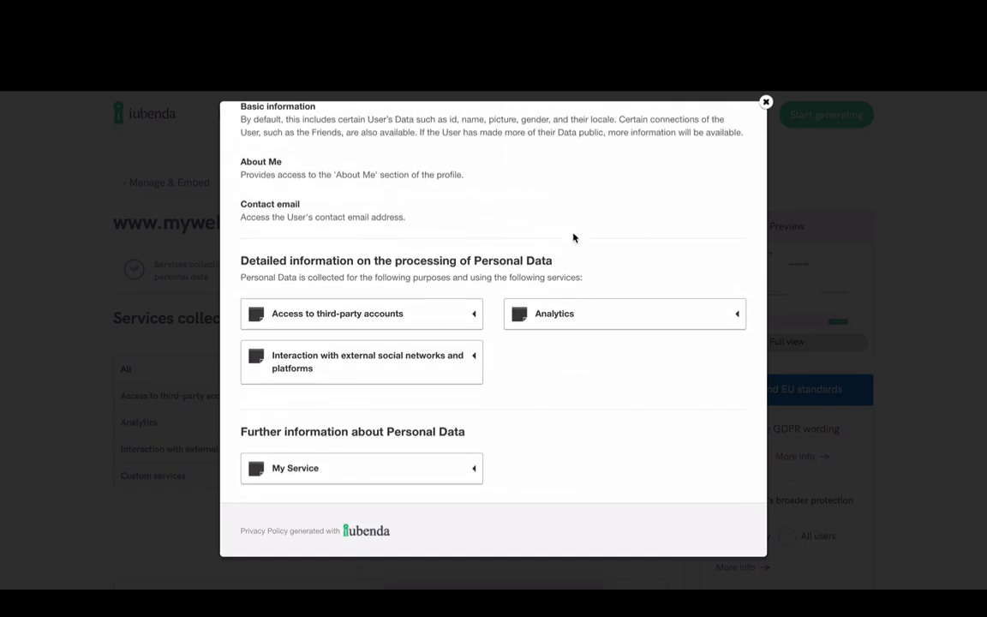
scroll(574, 237, up, 1)
scroll(573, 237, up, 2)
scroll(574, 237, down, 2)
scroll(573, 237, down, 3)
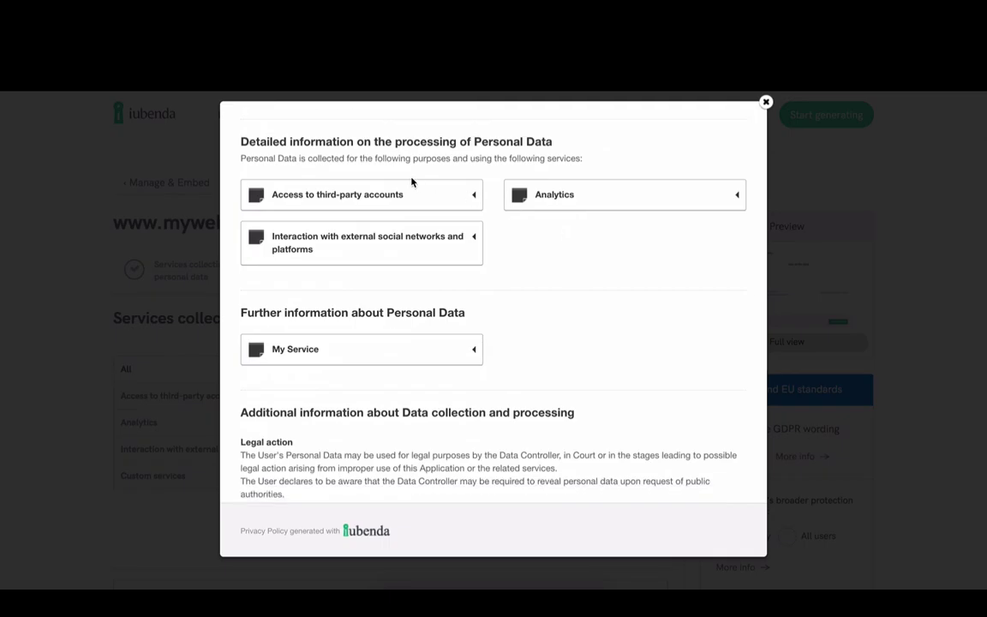
Expand 'Access to third-party accounts' and read down to the latest-update date
click(473, 199)
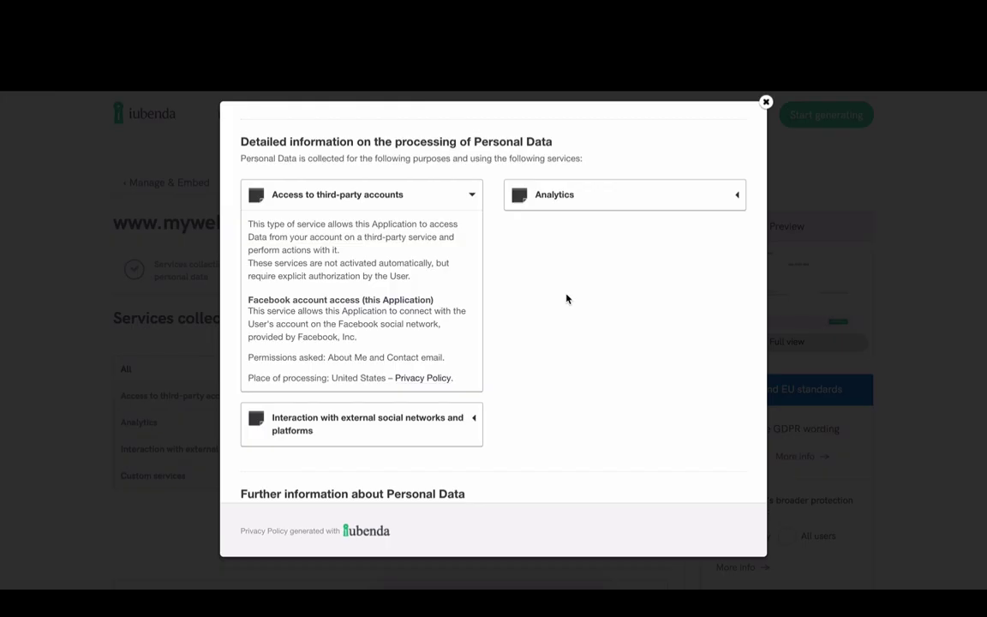
scroll(567, 297, up, 2)
scroll(566, 298, down, 5)
scroll(566, 298, down, 1)
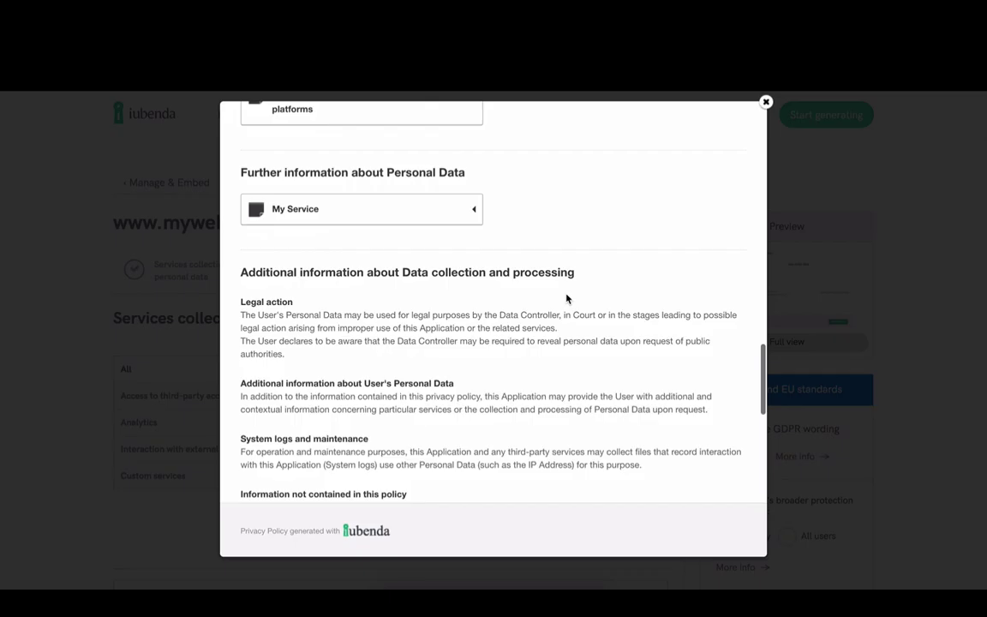
scroll(567, 298, down, 3)
scroll(567, 297, down, 1)
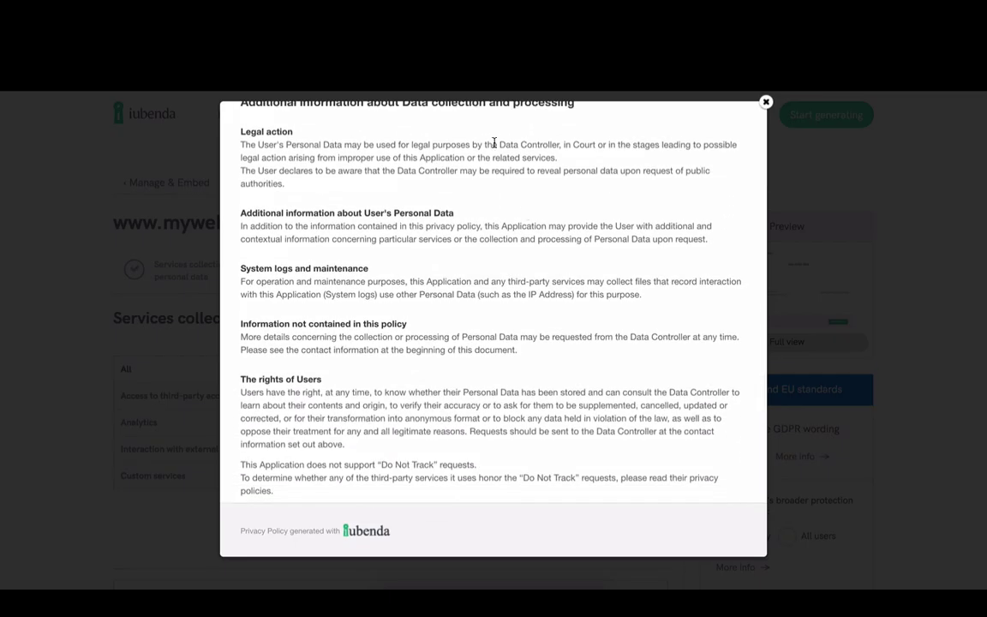
scroll(564, 376, up, 3)
scroll(564, 376, down, 10)
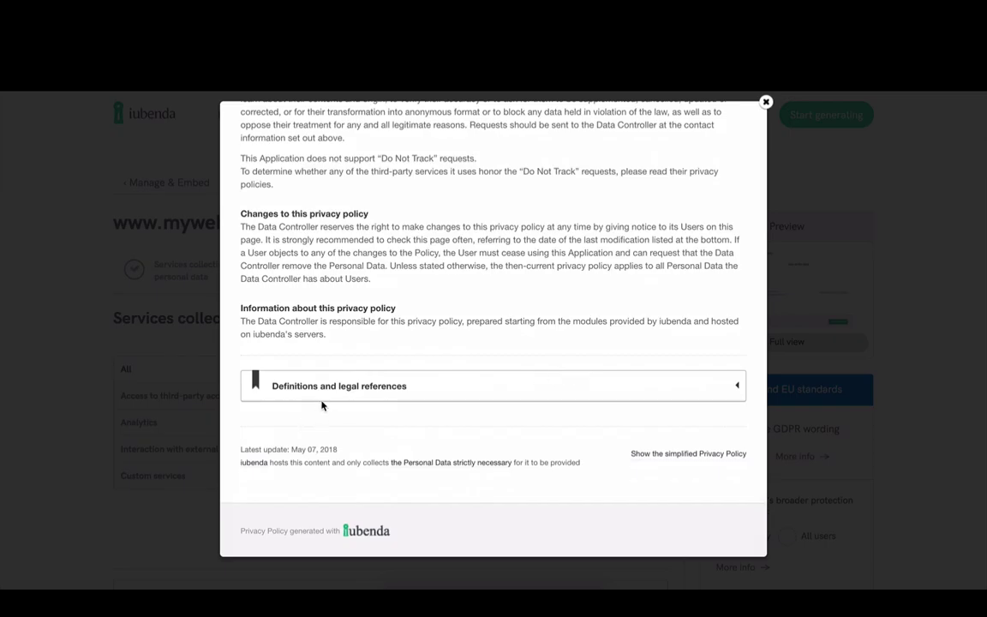
Expand 'Definitions and legal references' and scroll through it
click(724, 390)
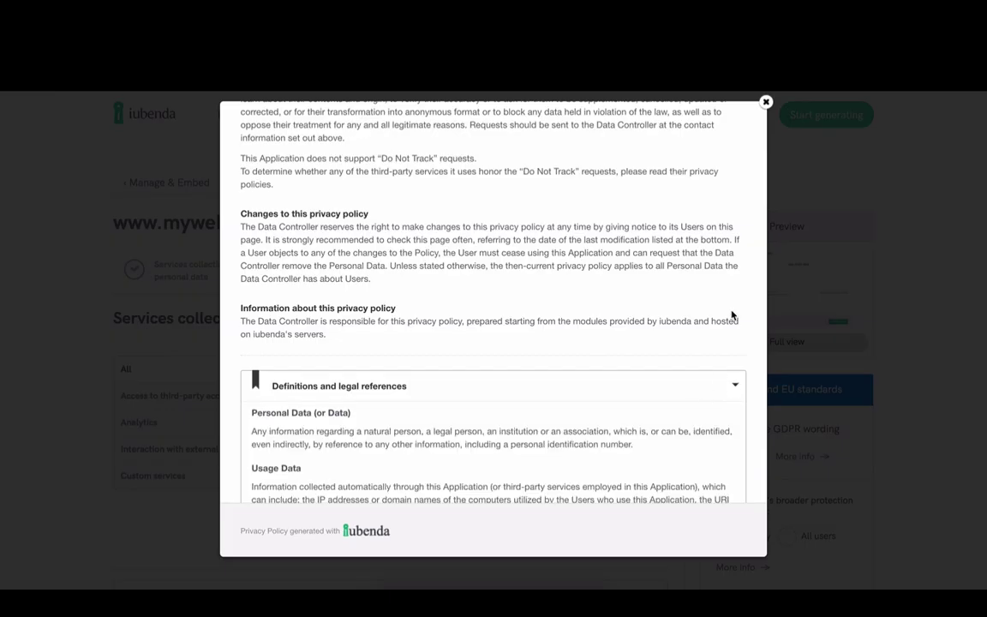
scroll(732, 316, down, 1)
scroll(732, 315, down, 4)
scroll(732, 315, down, 2)
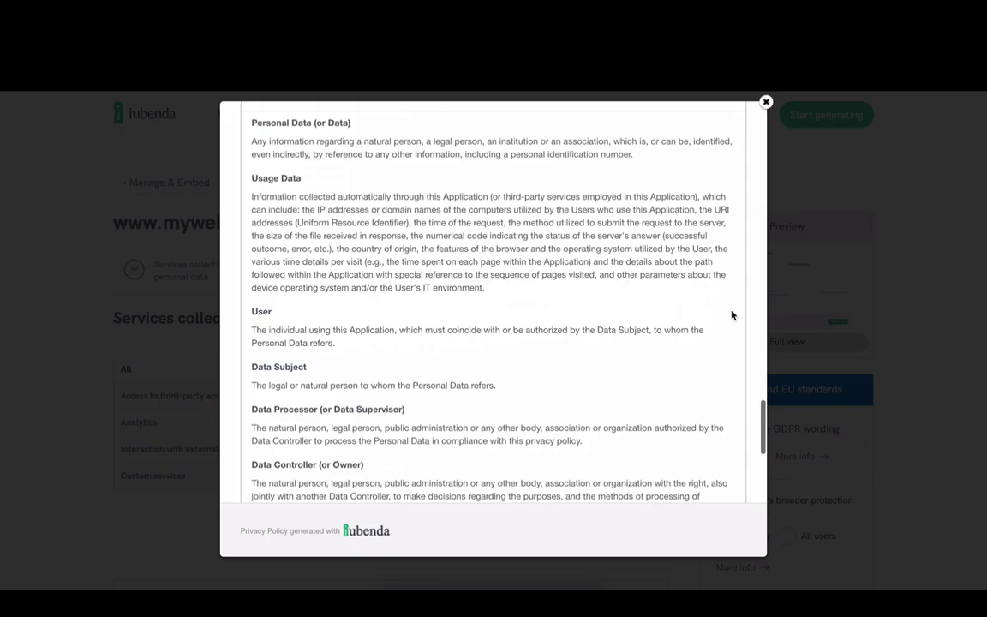
scroll(754, 262, down, 1)
scroll(754, 262, down, 3)
scroll(755, 263, up, 5)
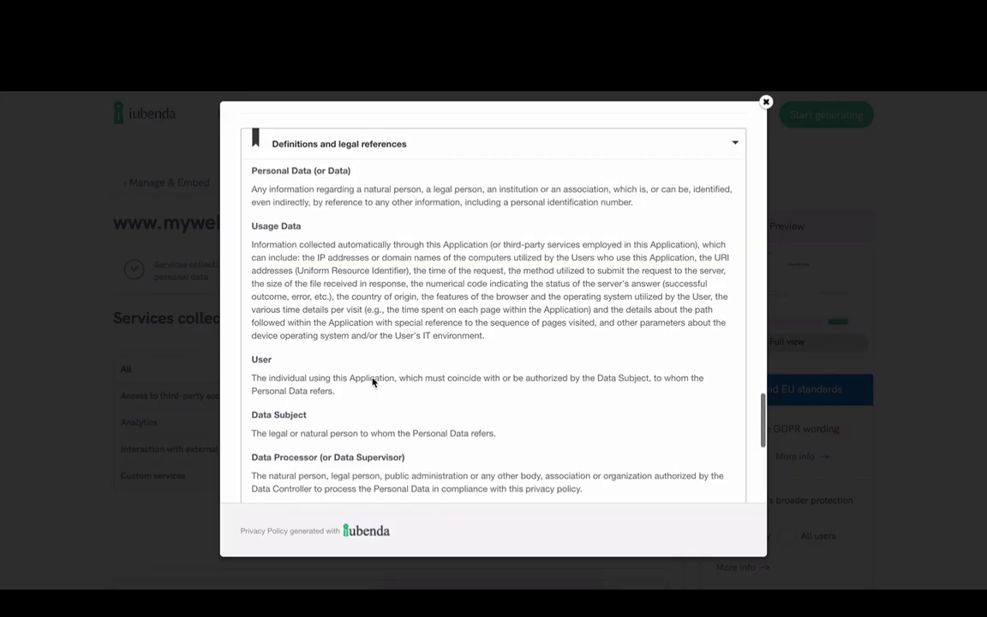
scroll(372, 379, down, 3)
scroll(372, 377, down, 3)
scroll(372, 377, down, 1)
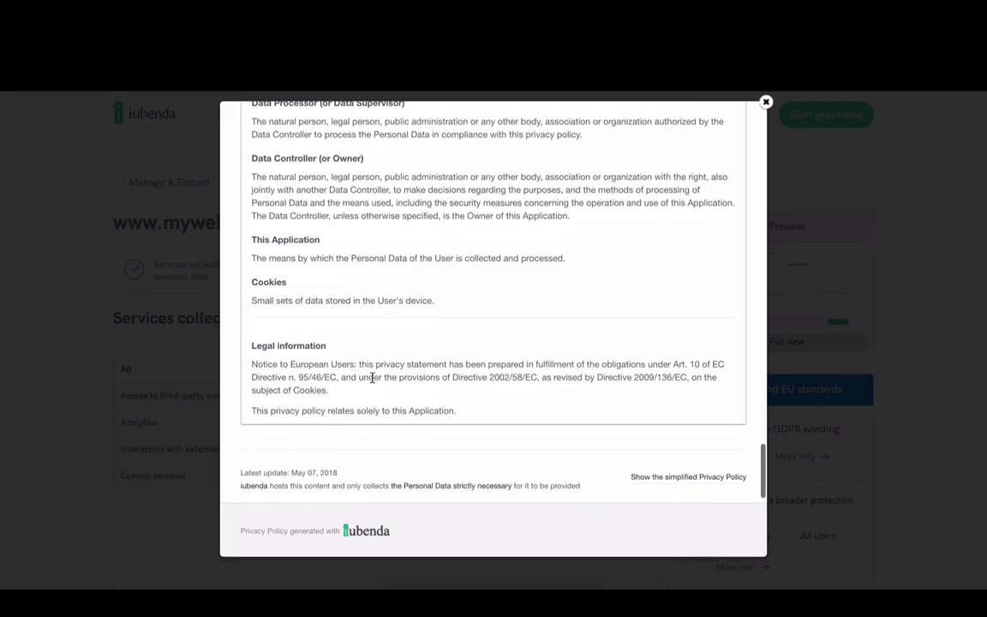
scroll(372, 384, down, 1)
scroll(372, 383, up, 5)
scroll(373, 379, up, 5)
scroll(375, 382, up, 2)
scroll(374, 382, up, 1)
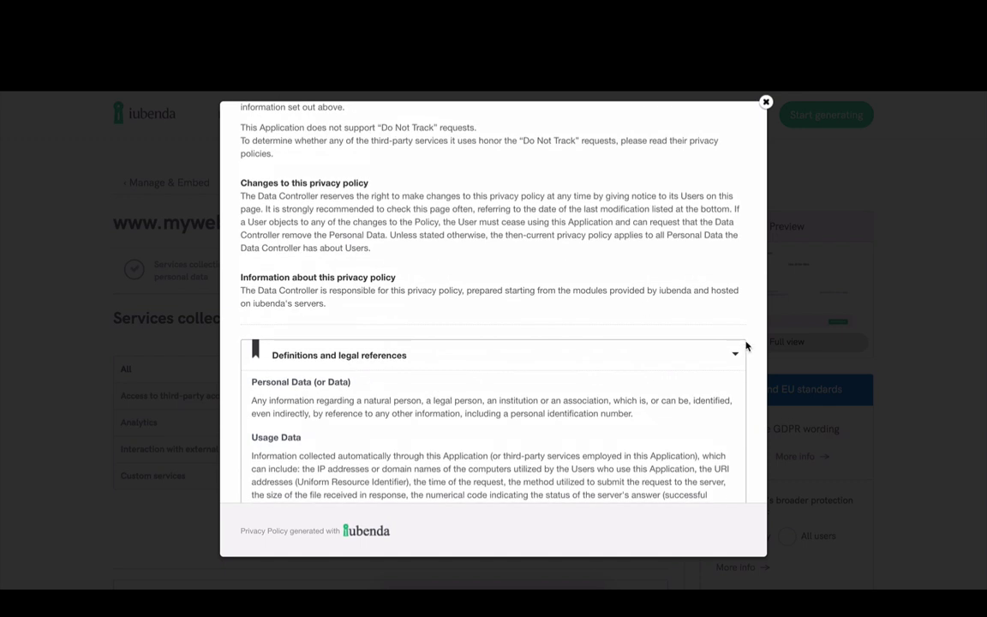
Close the policy preview and review the five added services
click(765, 104)
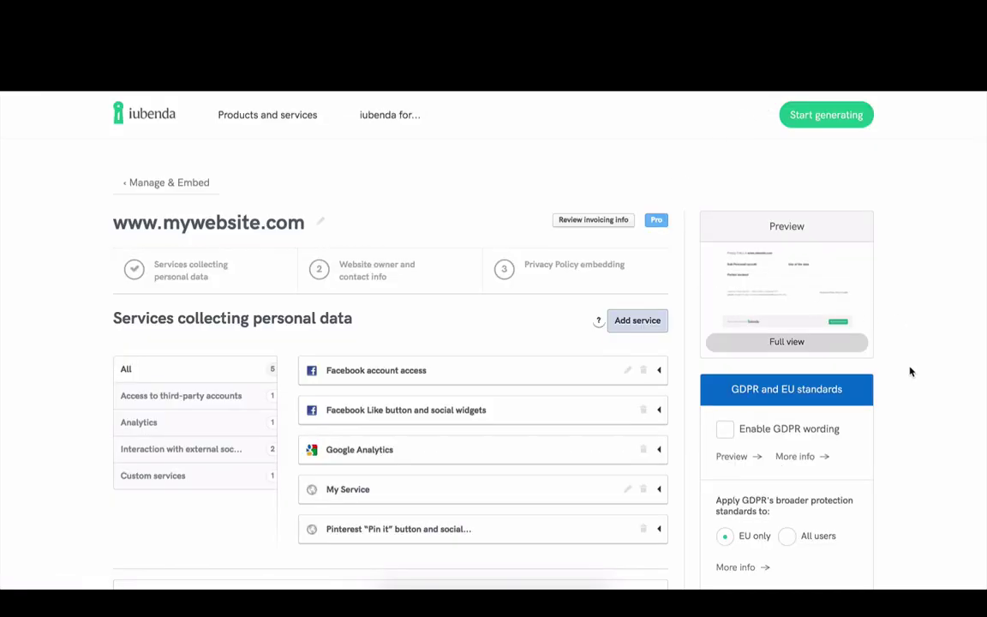
scroll(904, 385, down, 3)
scroll(904, 385, down, 3)
scroll(905, 385, up, 3)
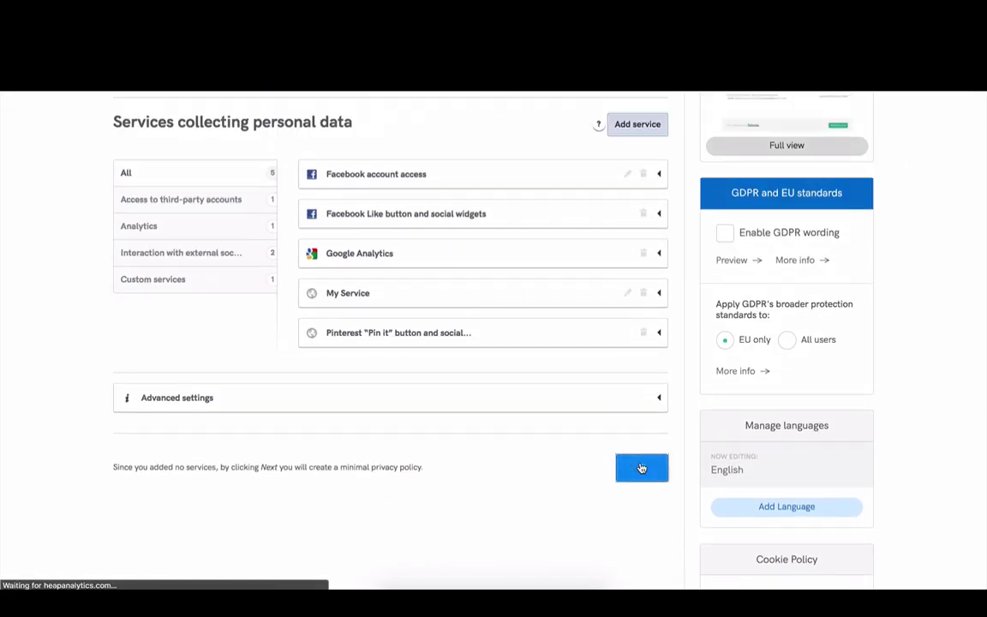